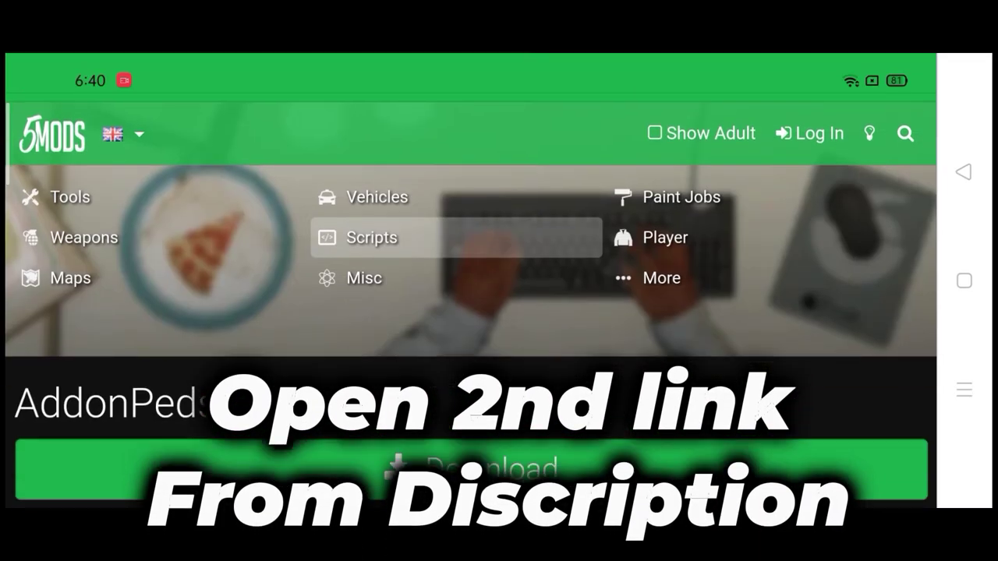
# Step: Download the AddonPeds 3.0.1 script and the Donald Trump Pack from their GTA5-Mods pages
pyautogui.scroll(-3, 468, 312)
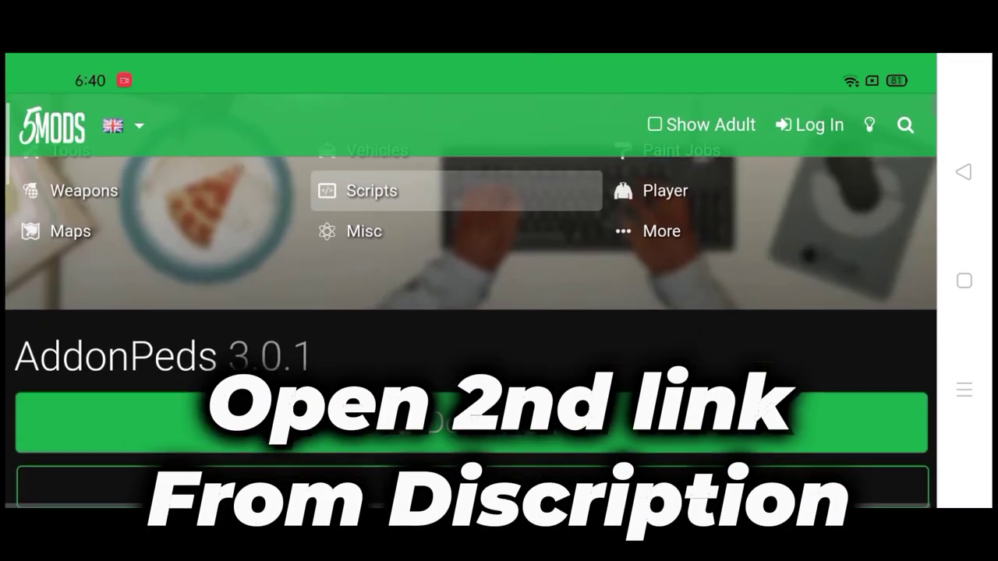
pyautogui.scroll(1, 468, 312)
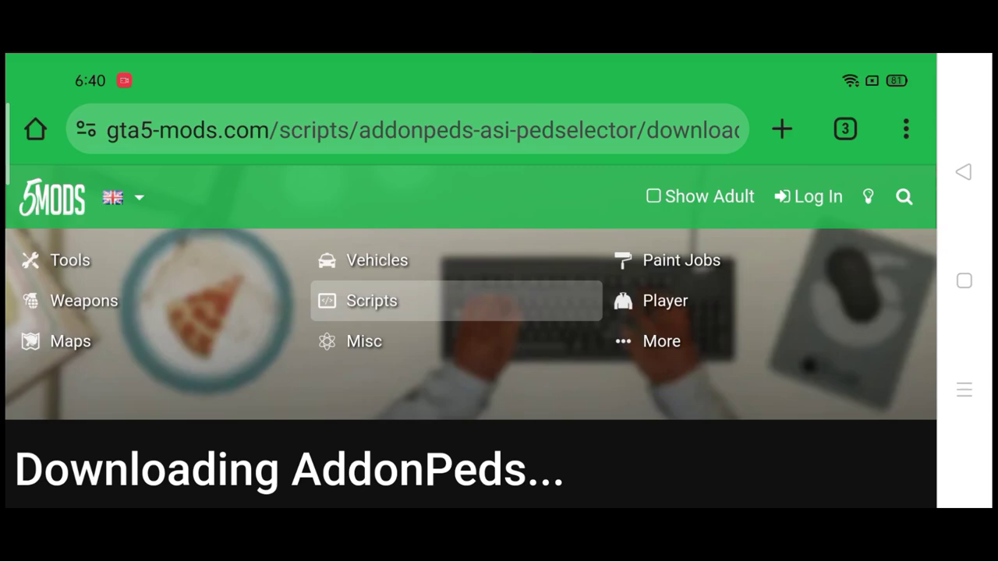
pyautogui.scroll(-3, 467, 351)
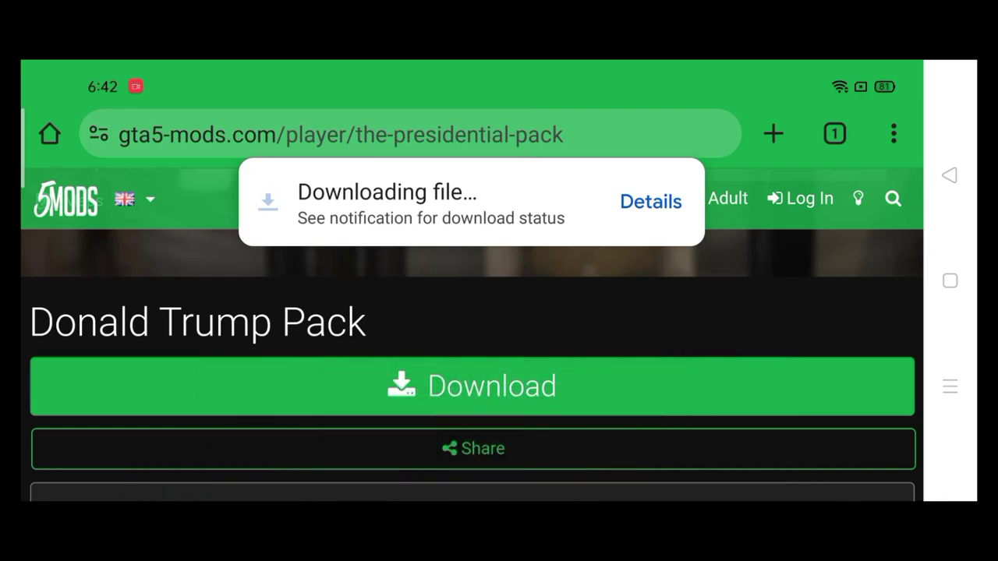
pyautogui.click(472, 386)
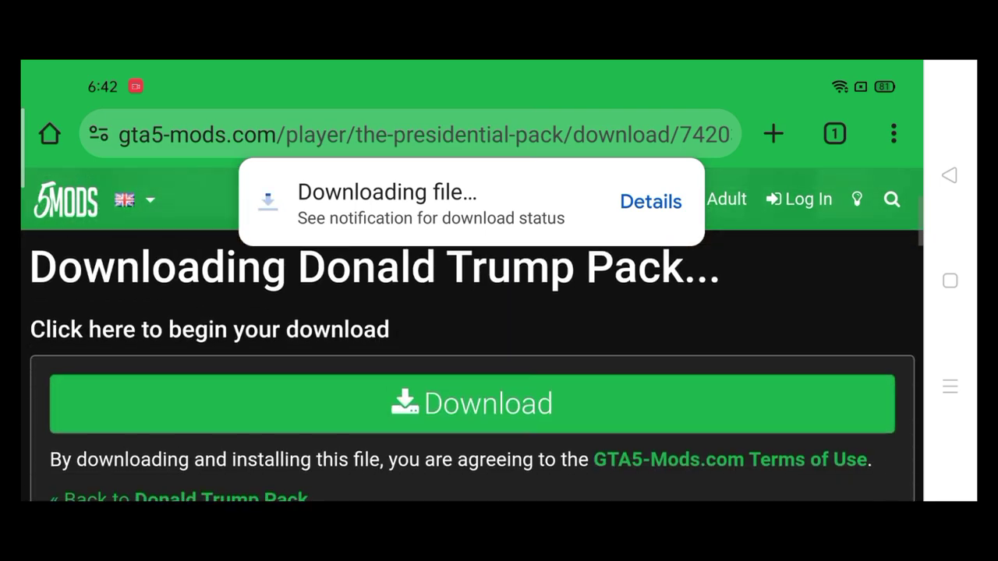
pyautogui.click(472, 404)
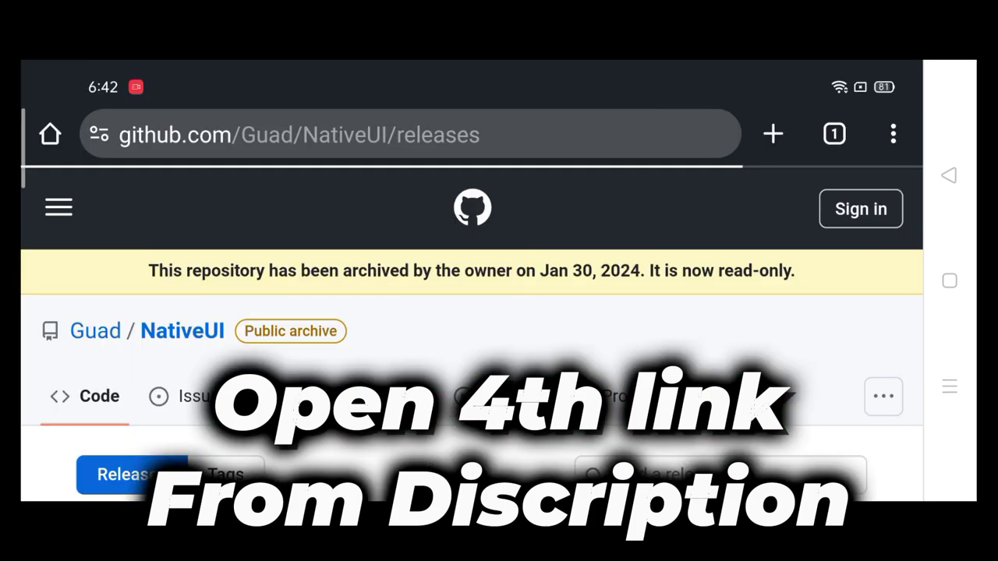
# Step: Download Release.zip of NativeUI 1.9.1 from GitHub and Map Editor 2.13 from its GTA5-Mods page
pyautogui.scroll(-10, 472, 312)
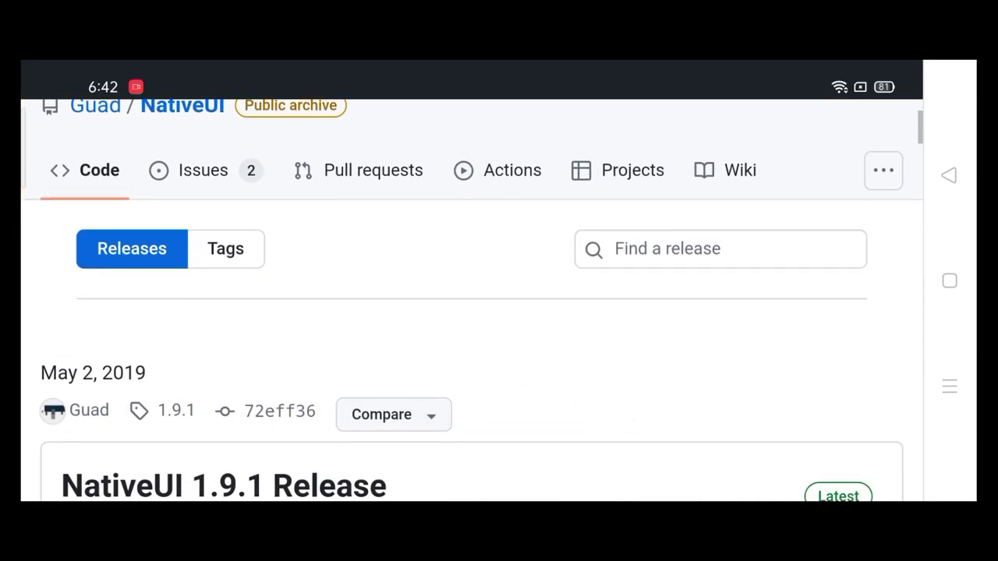
pyautogui.scroll(-3, 472, 312)
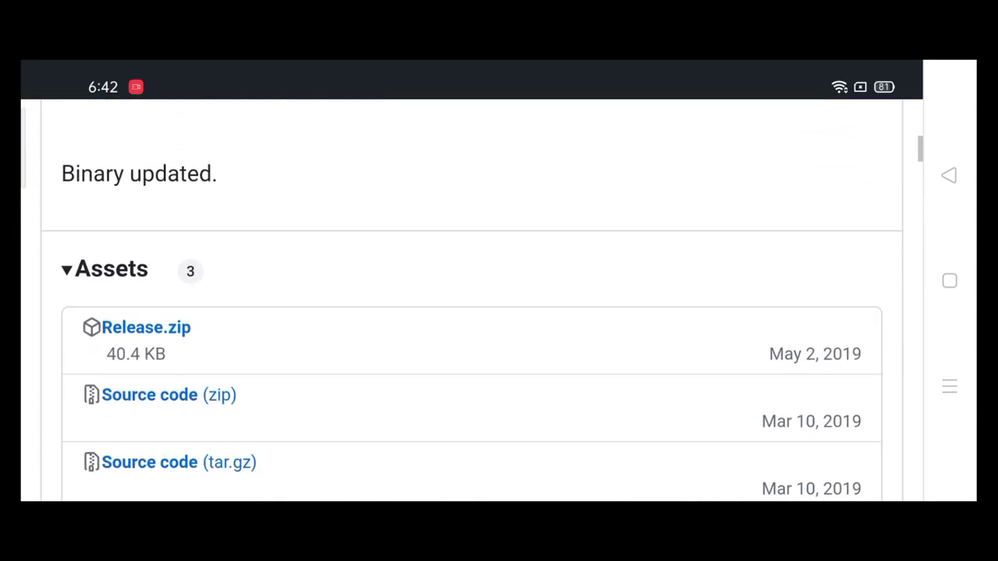
pyautogui.click(145, 310)
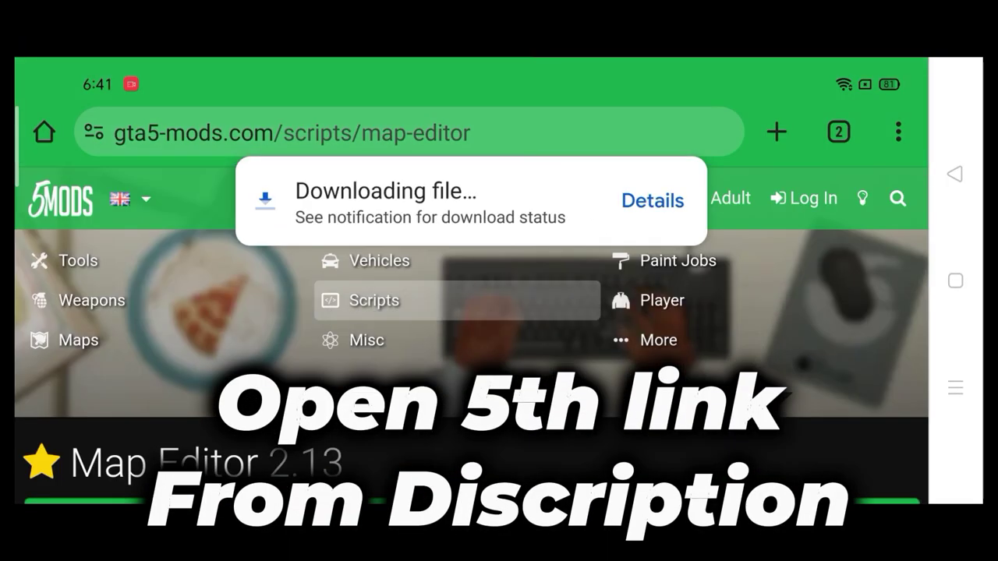
pyautogui.scroll(-3, 472, 350)
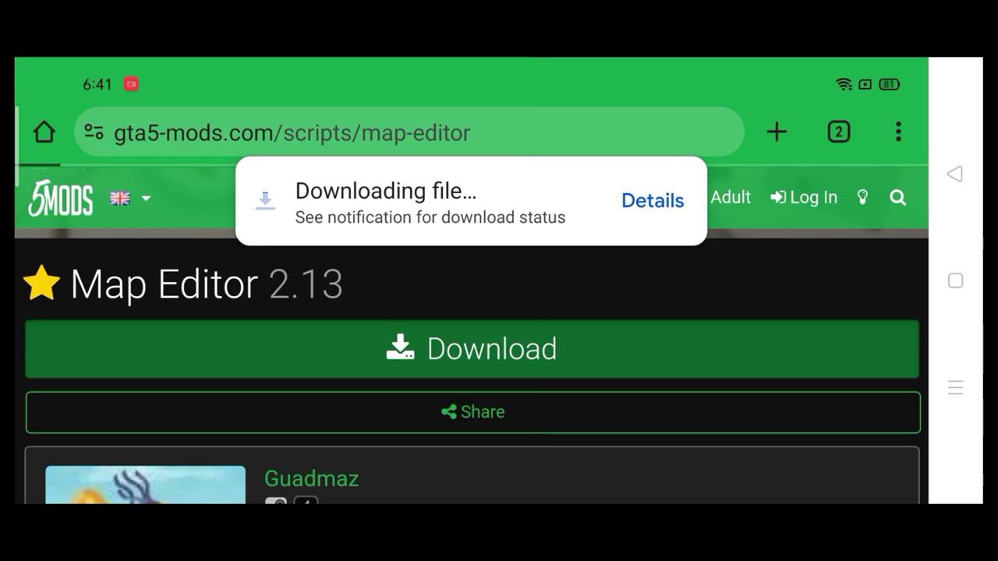
pyautogui.scroll(-3, 472, 335)
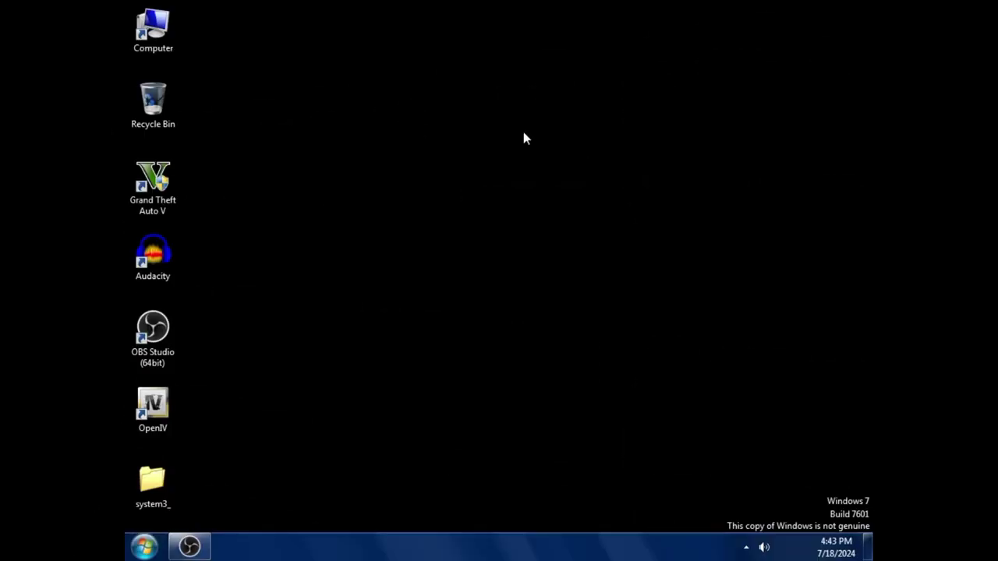
# Step: Open the Downloads folder in Windows Explorer and select the 29e45f-The Presidential Pack archive
pyautogui.doubleClick(173, 39)
pyautogui.click(187, 110)
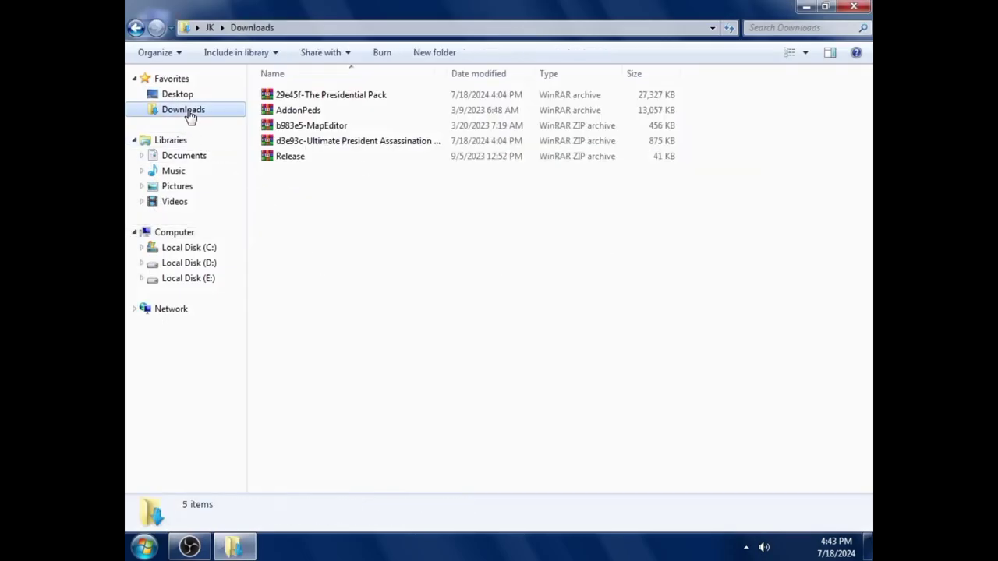
pyautogui.moveTo(398, 271); pyautogui.dragTo(373, 81)
pyautogui.click(367, 263)
pyautogui.click(317, 96)
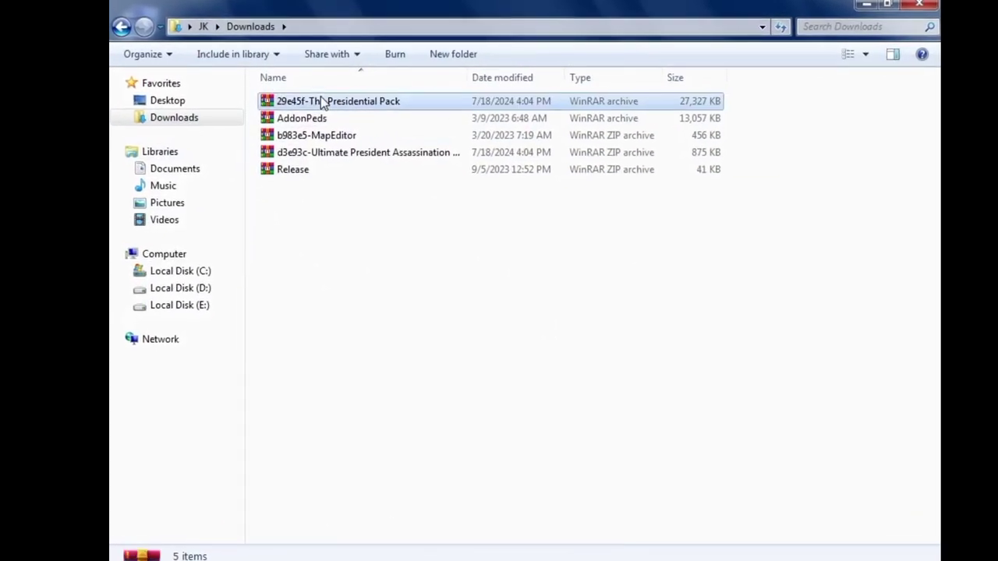
# Step: Extract the Presidential Pack, AddonPeds, MapEditor, Ultimate President Assassination and Release archives, each into its own folder of the same name
pyautogui.rightClick(322, 103)
pyautogui.click(364, 194)
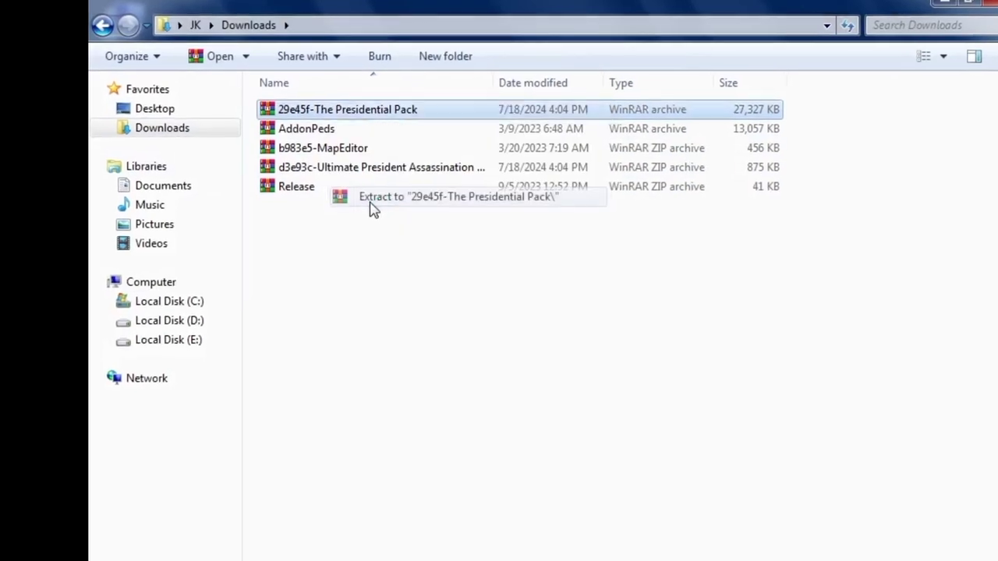
pyautogui.rightClick(320, 136)
pyautogui.click(351, 225)
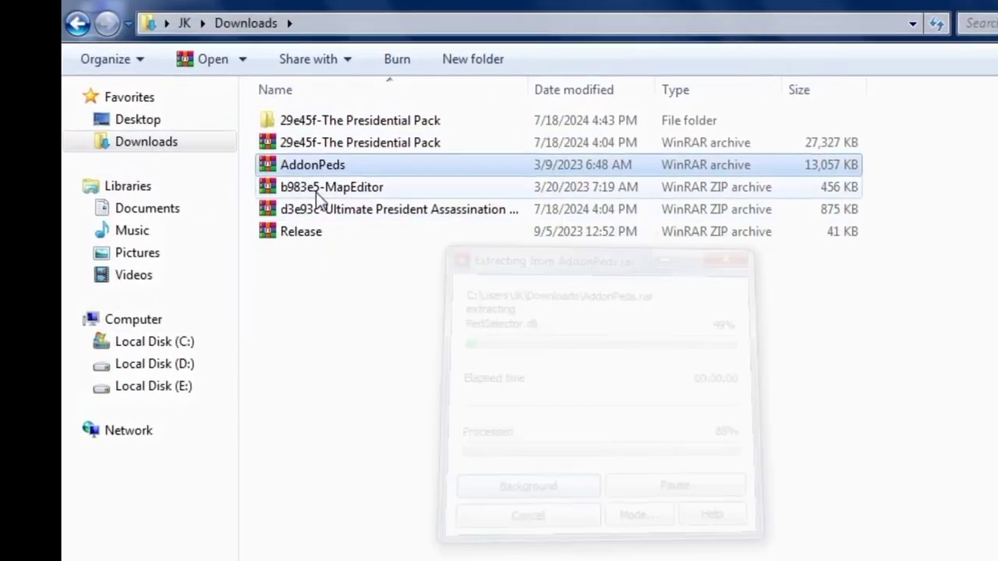
pyautogui.rightClick(315, 176)
pyautogui.click(382, 307)
pyautogui.rightClick(367, 278)
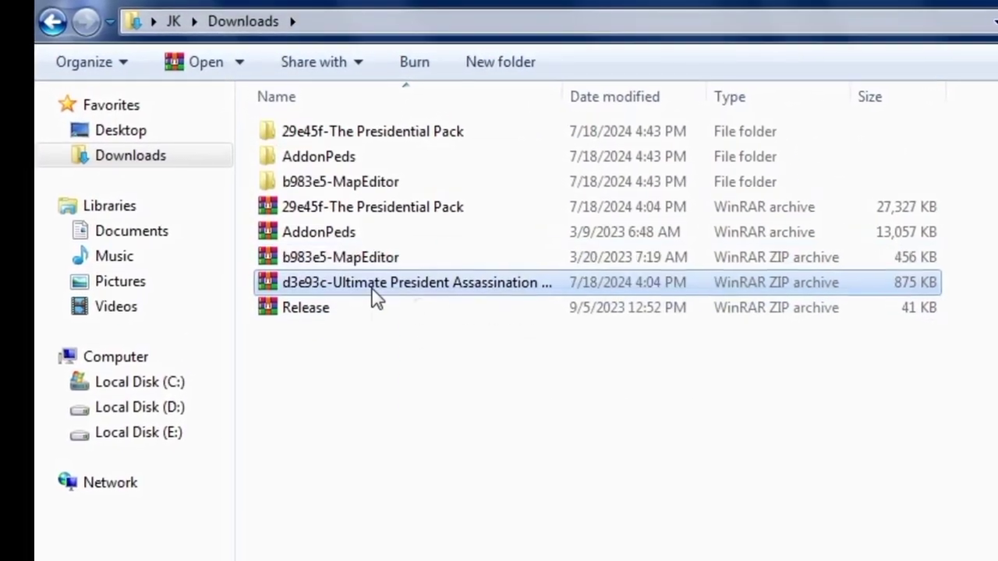
pyautogui.click(440, 421)
pyautogui.rightClick(313, 333)
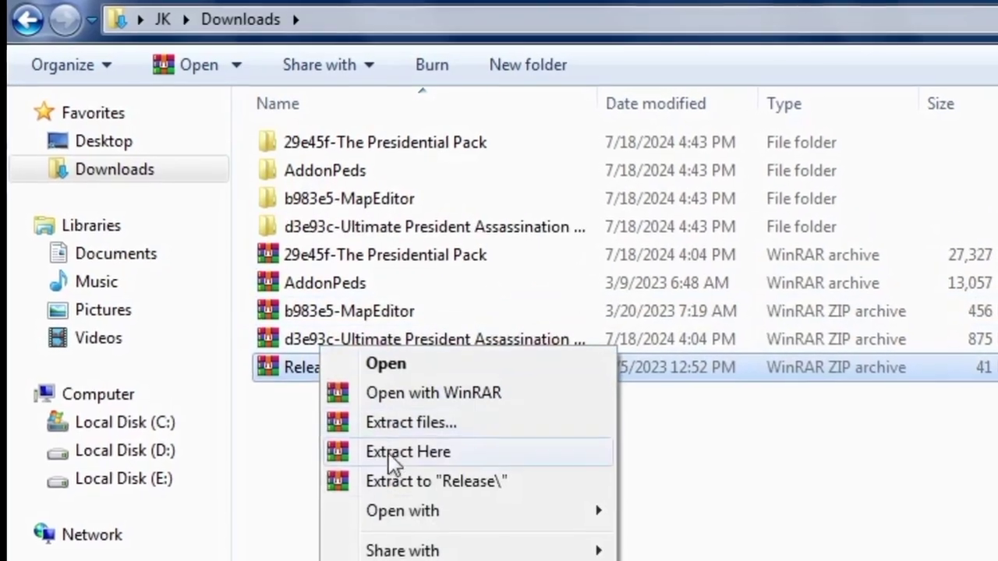
pyautogui.click(407, 494)
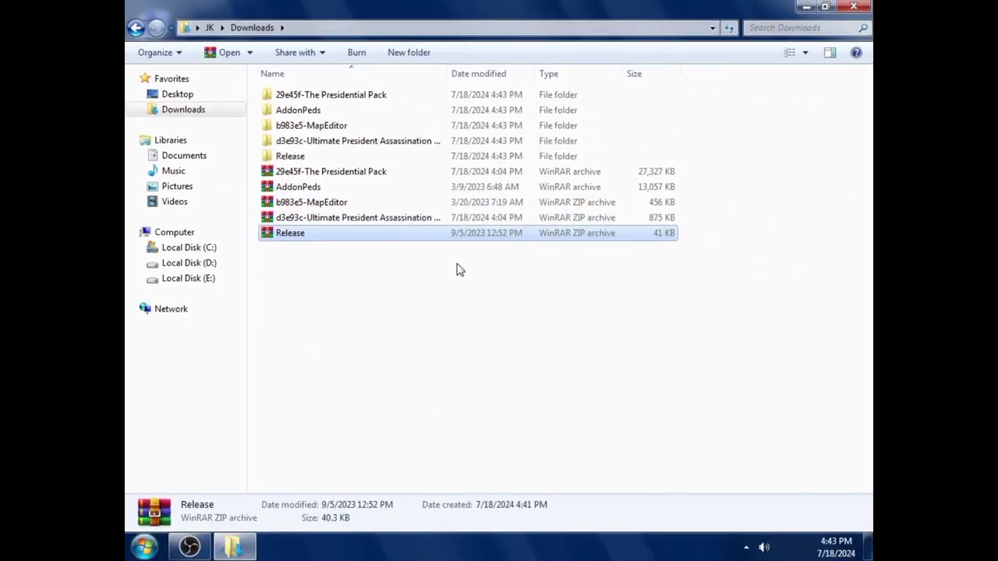
# Step: Open the Grand Theft Auto V install folder from the game's desktop shortcut and place it beside the Downloads window
pyautogui.click(826, 7)
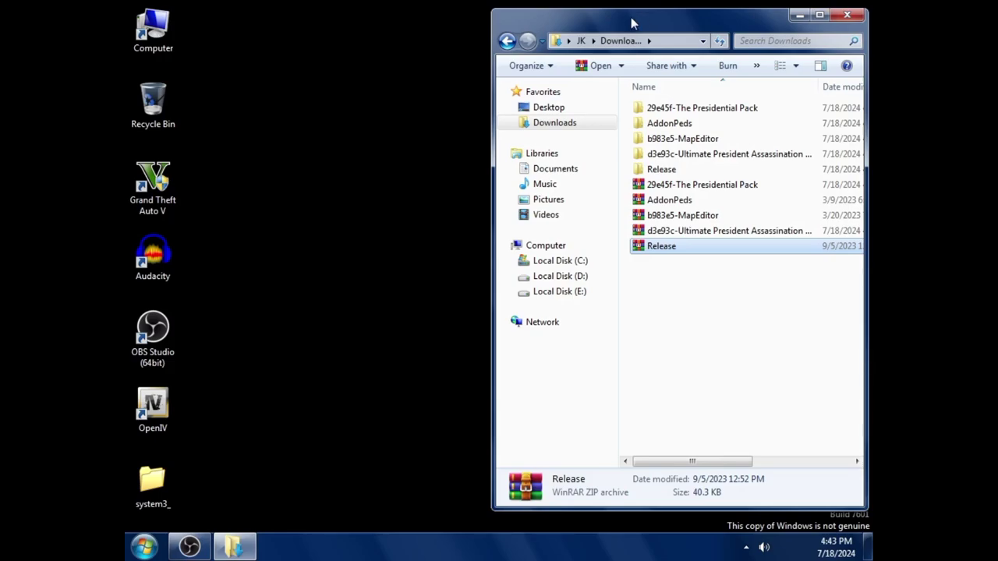
pyautogui.rightClick(153, 169)
pyautogui.click(197, 207)
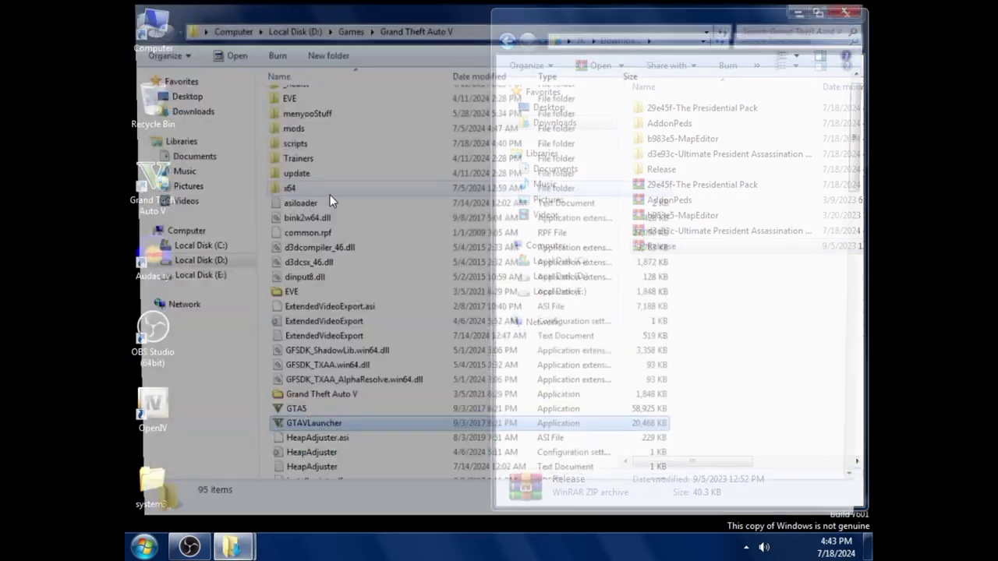
pyautogui.click(831, 6)
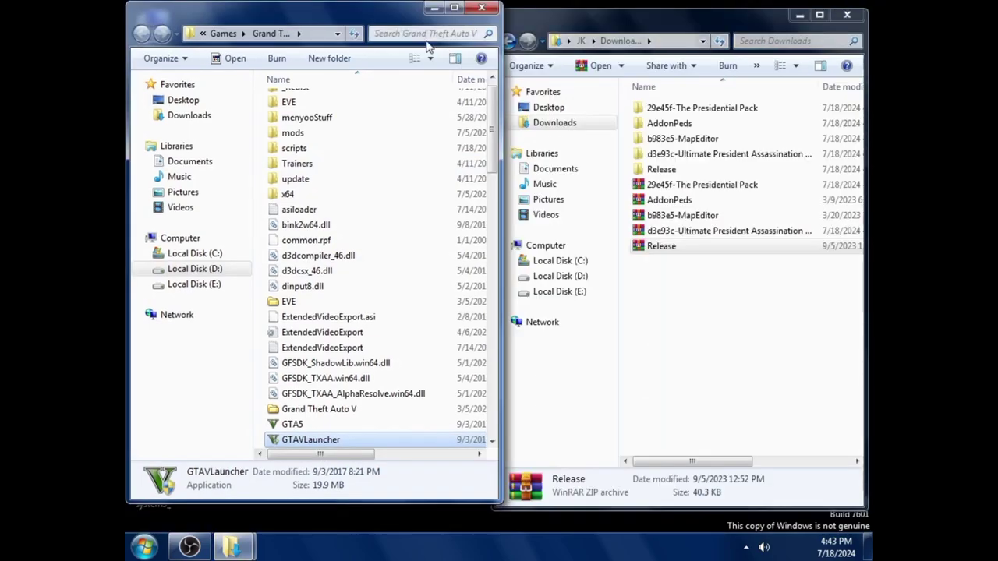
pyautogui.moveTo(389, 6); pyautogui.dragTo(389, 4)
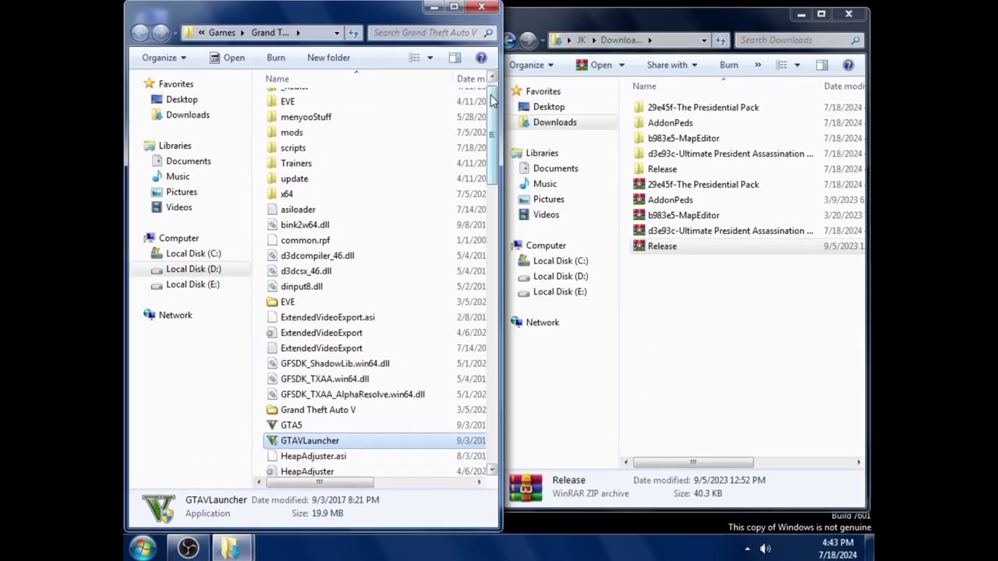
# Step: Create a new folder named scripts in the Grand Theft Auto V folder and merge it with the existing one
pyautogui.rightClick(243, 126)
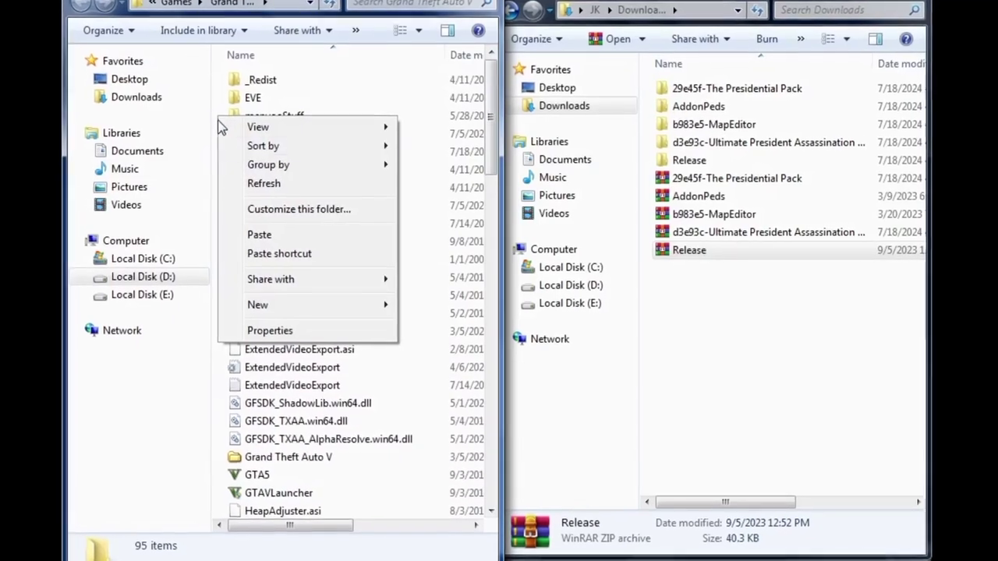
pyautogui.moveTo(289, 306)
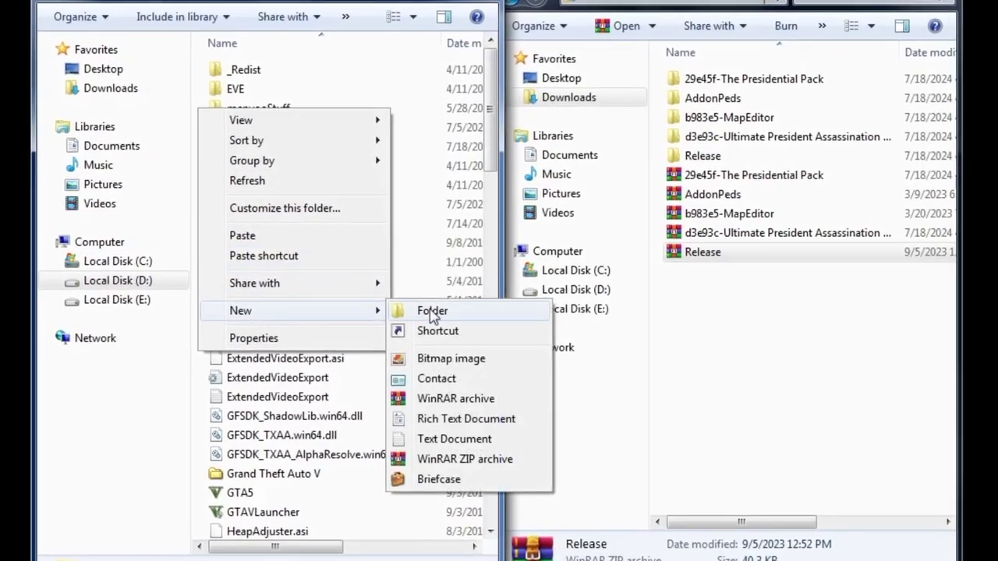
pyautogui.click(425, 309)
pyautogui.write('scripts')
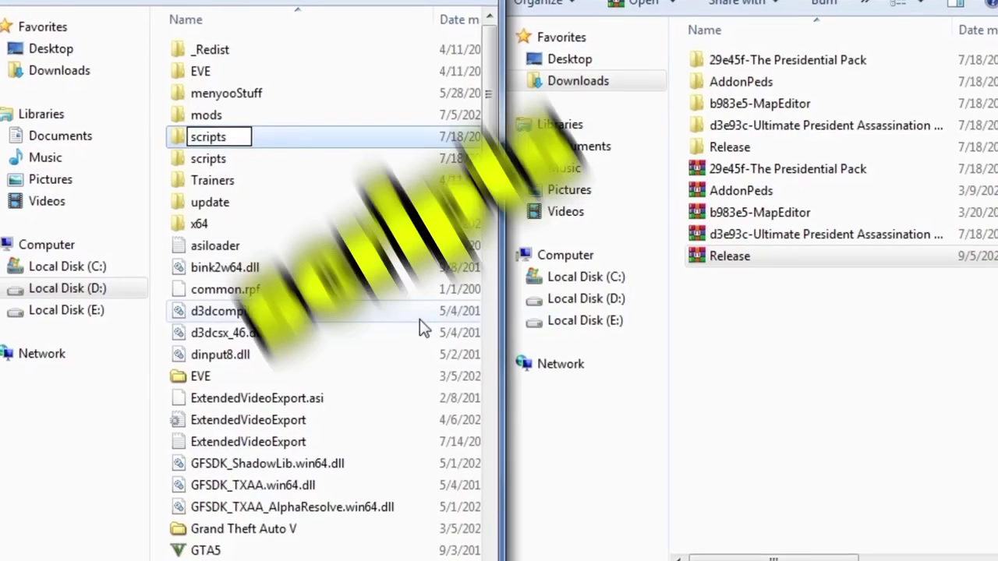
pyautogui.press('Return')
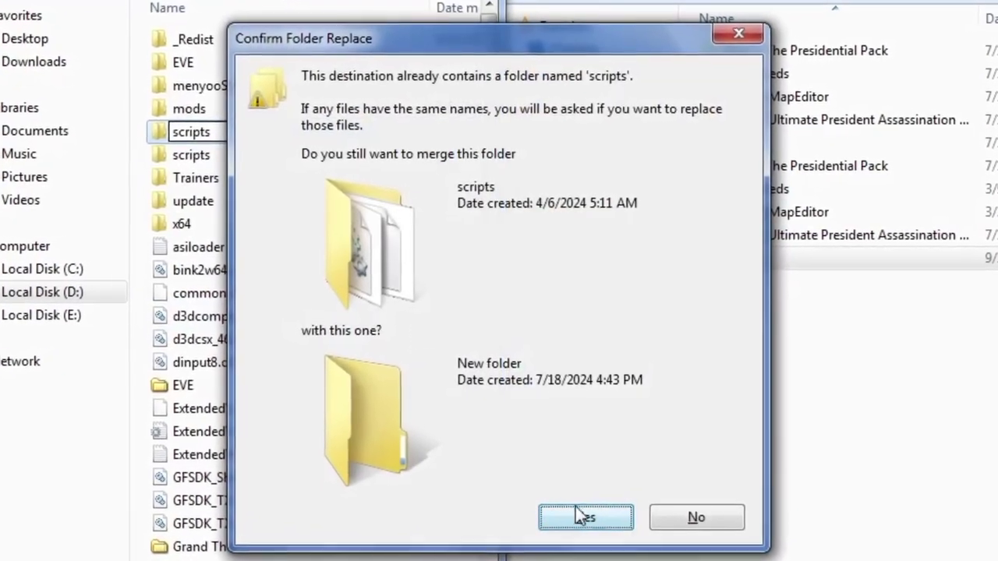
pyautogui.click(586, 514)
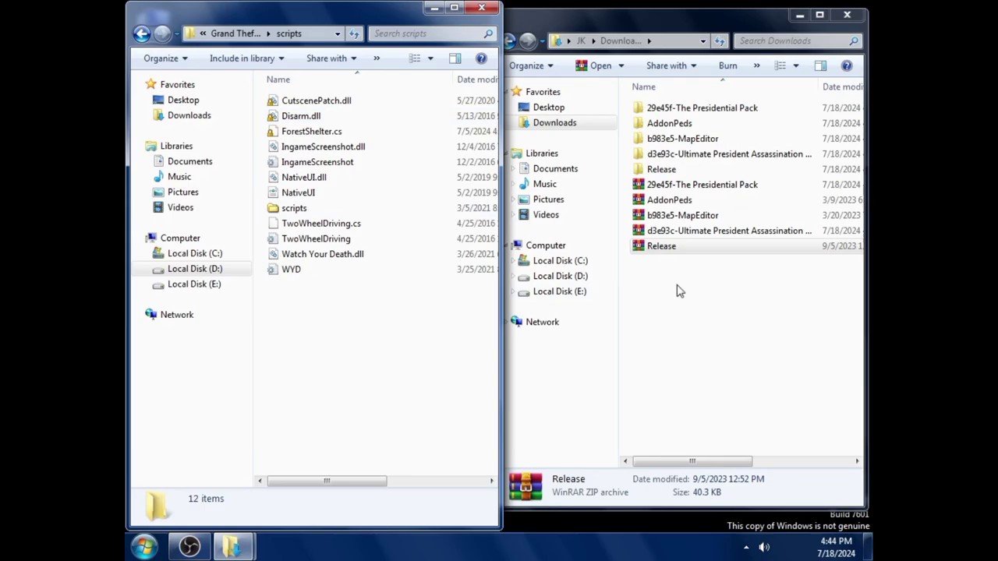
# Step: Copy both NativeUI files from the extracted Release folder into the game's scripts folder, replacing the existing copies
pyautogui.click(720, 169)
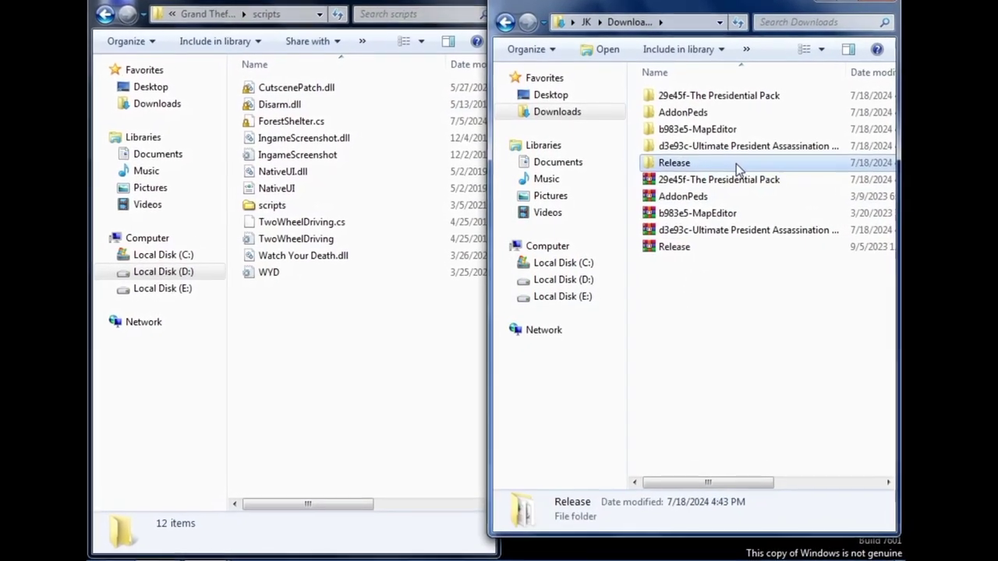
pyautogui.doubleClick(736, 164)
pyautogui.moveTo(757, 222); pyautogui.dragTo(309, 400)
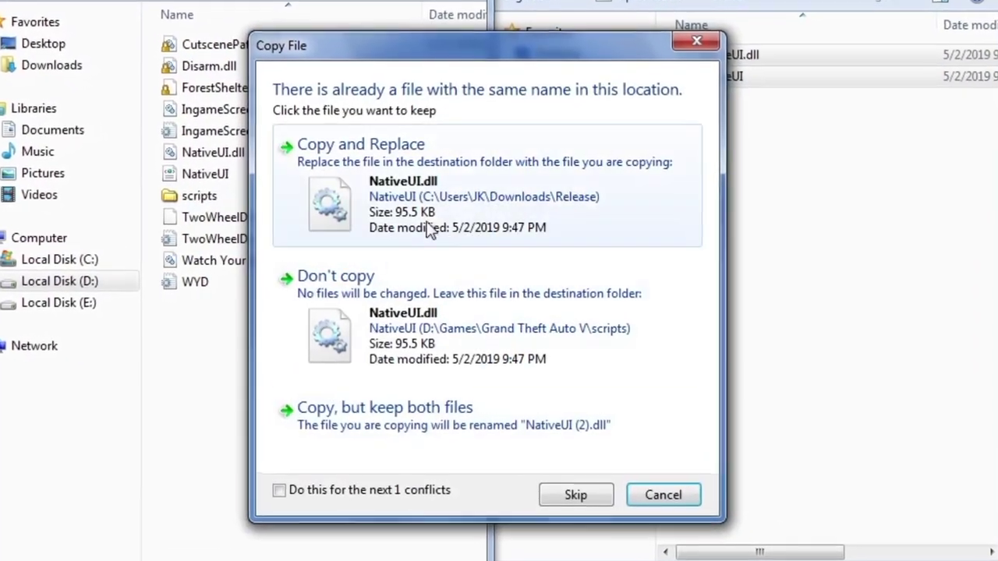
pyautogui.click(391, 164)
pyautogui.click(393, 165)
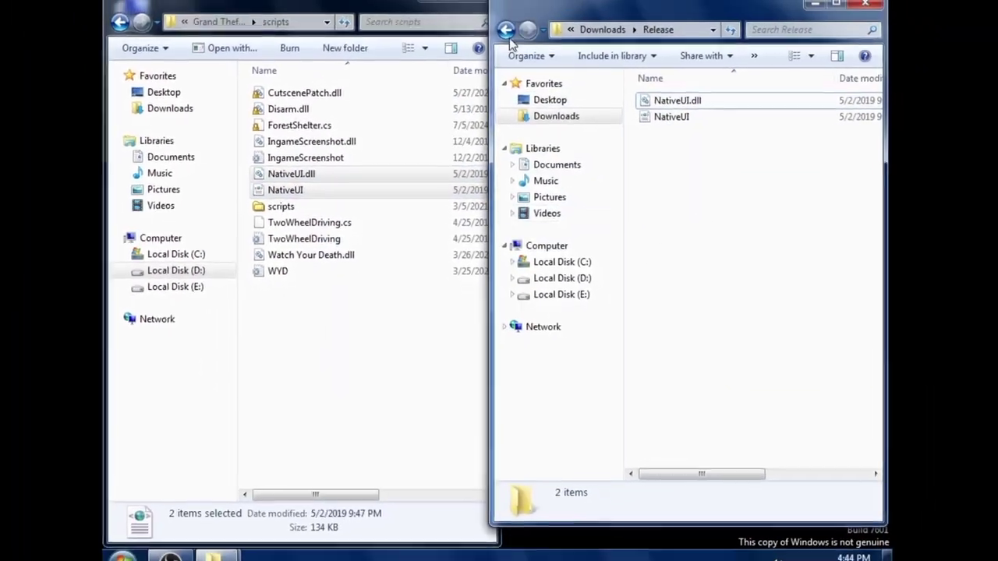
# Step: Copy everything except NativeUI.dll from the extracted b983e5-MapEditor folder into the game's scripts folder
pyautogui.click(504, 2)
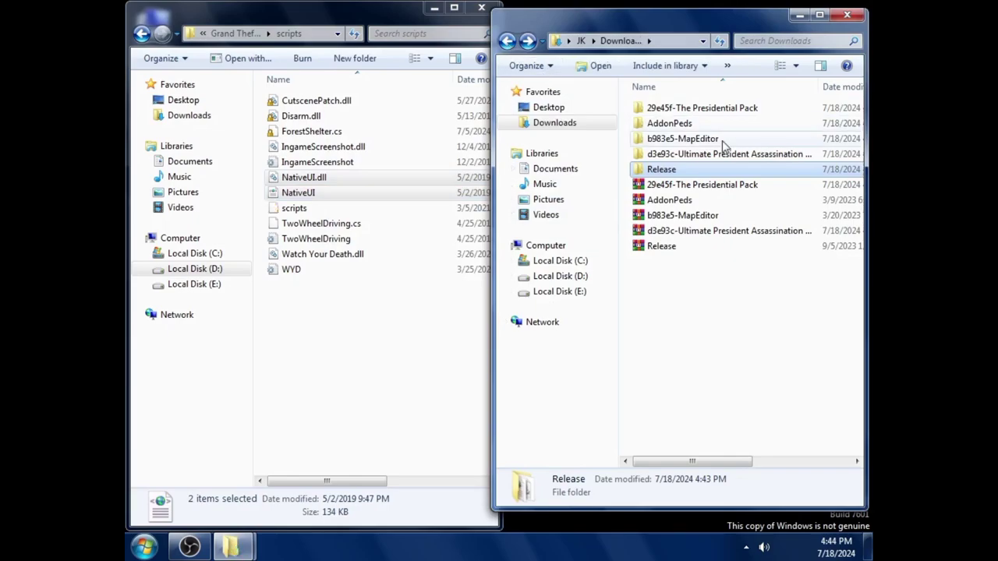
pyautogui.doubleClick(743, 143)
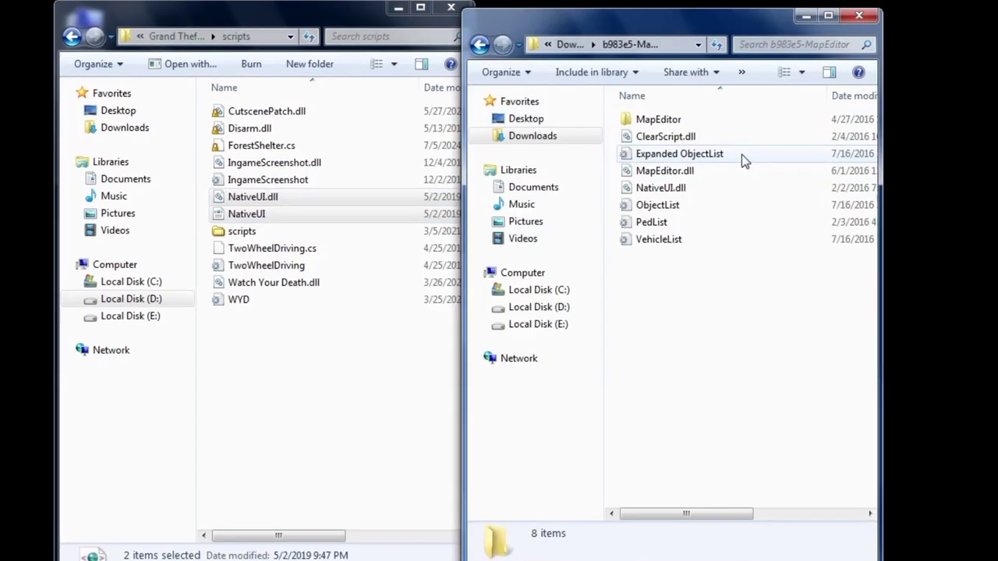
pyautogui.moveTo(740, 253); pyautogui.dragTo(731, 131)
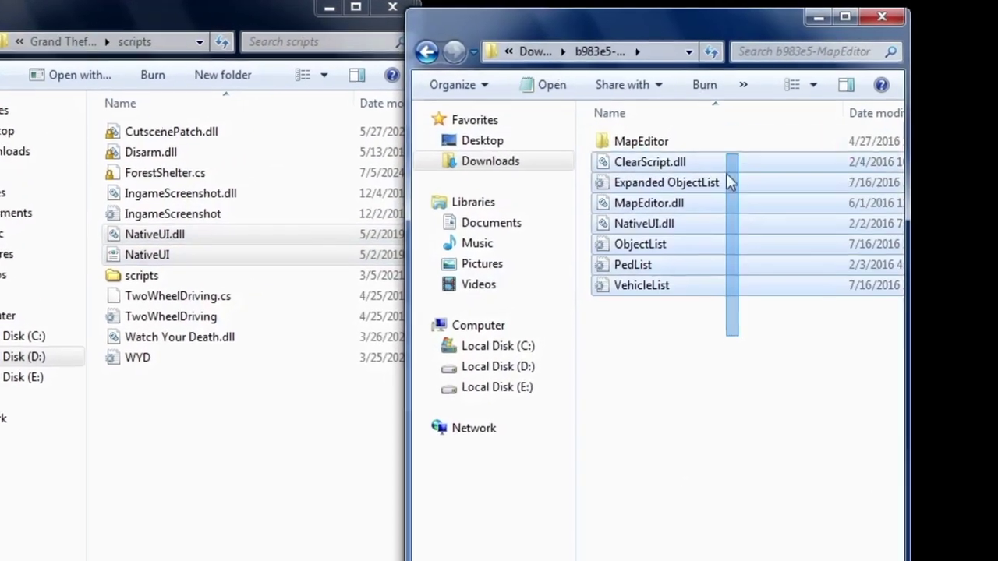
pyautogui.moveTo(729, 181); pyautogui.dragTo(728, 134)
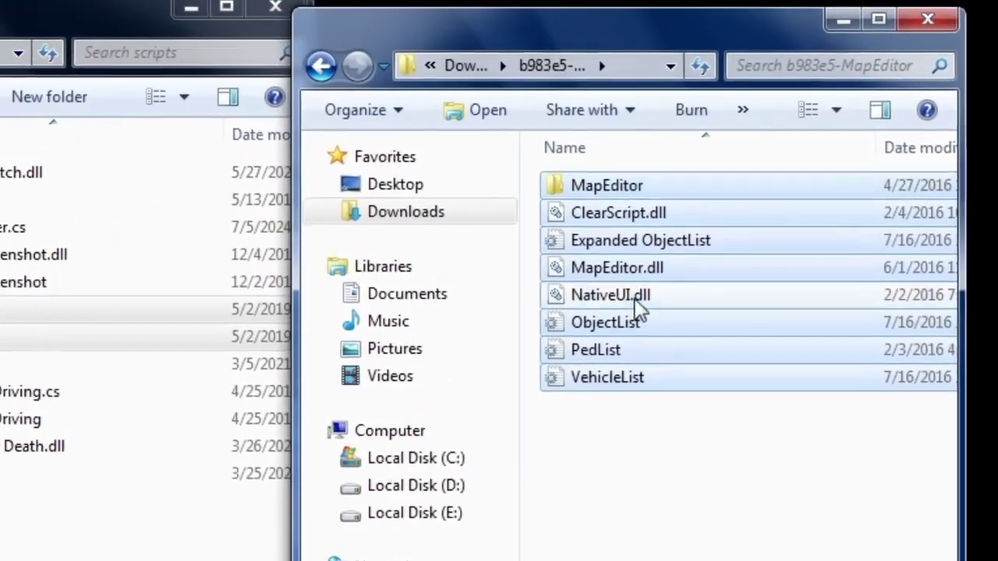
pyautogui.keyDown('ctrl'); pyautogui.click(635, 299); pyautogui.keyUp('ctrl')
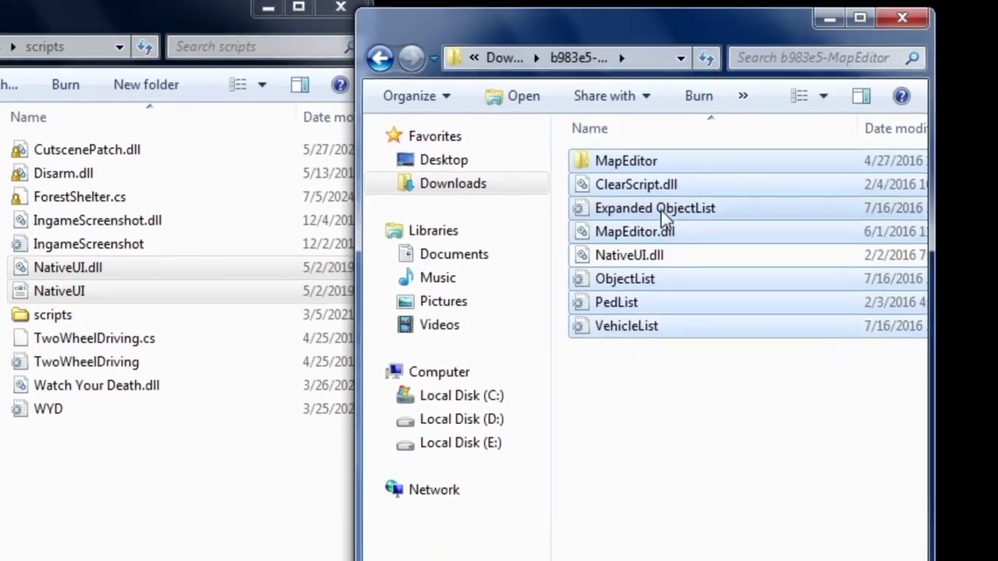
pyautogui.moveTo(661, 210); pyautogui.dragTo(371, 352)
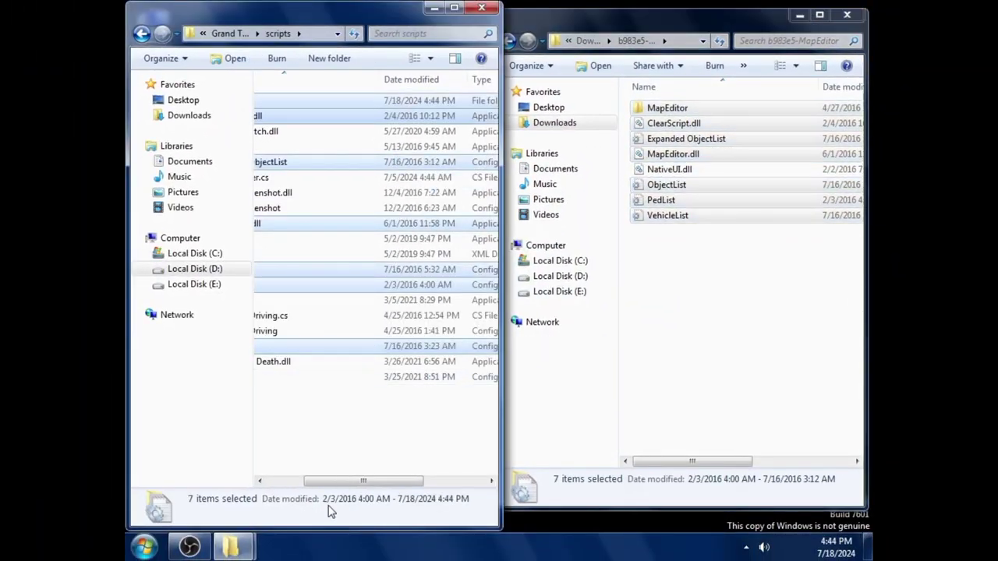
# Step: Copy pres1, prese and presh from the extracted Ultimate President Assassination Mission folder into the main Grand Theft Auto V folder
pyautogui.moveTo(337, 483); pyautogui.dragTo(285, 483)
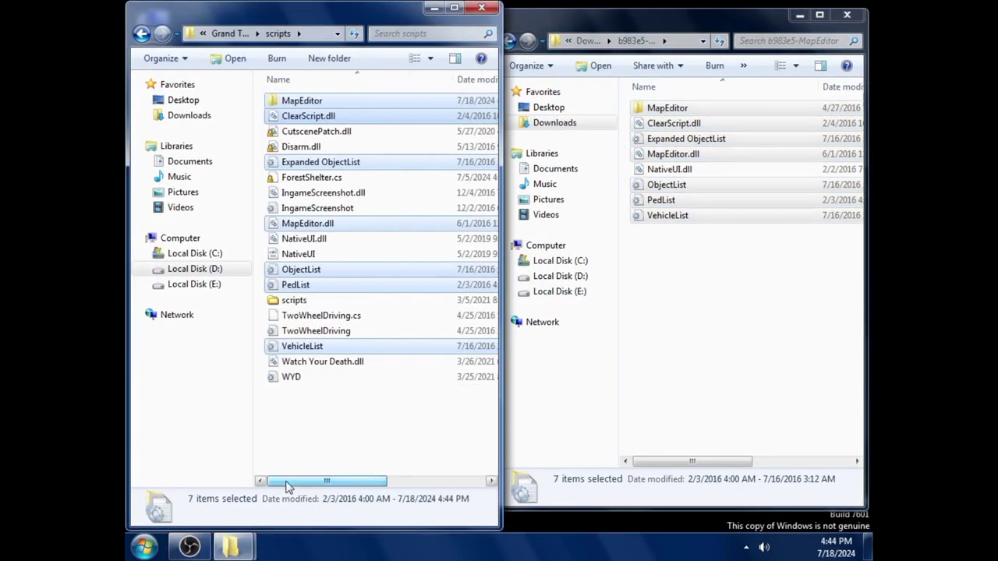
pyautogui.click(745, 316)
pyautogui.press('BackSpace')
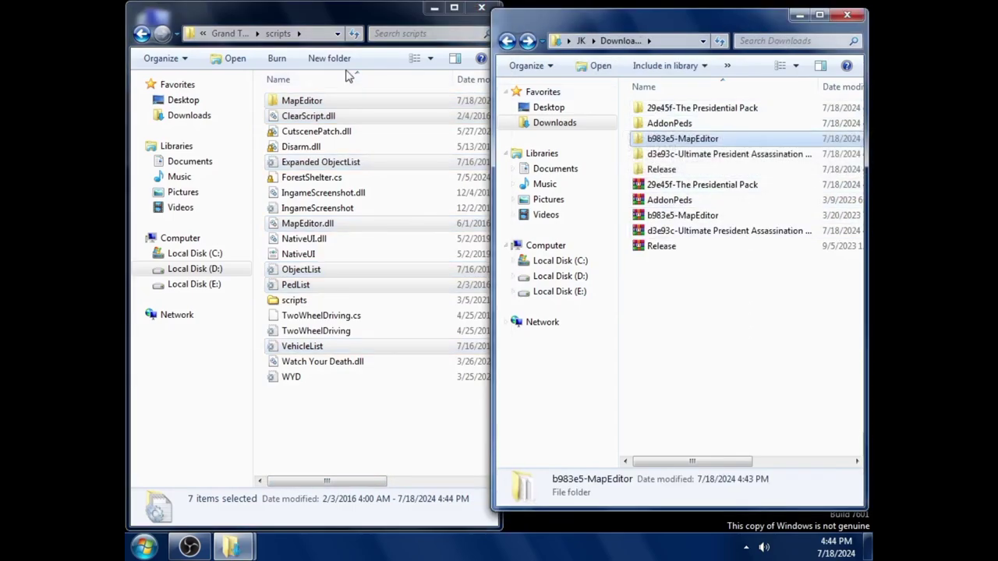
pyautogui.click(141, 33)
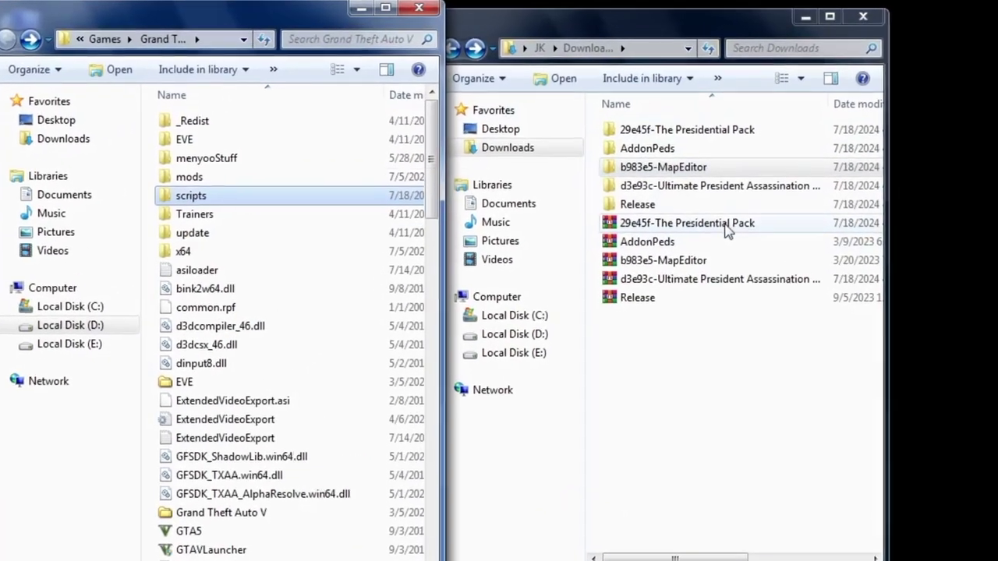
pyautogui.click(714, 187)
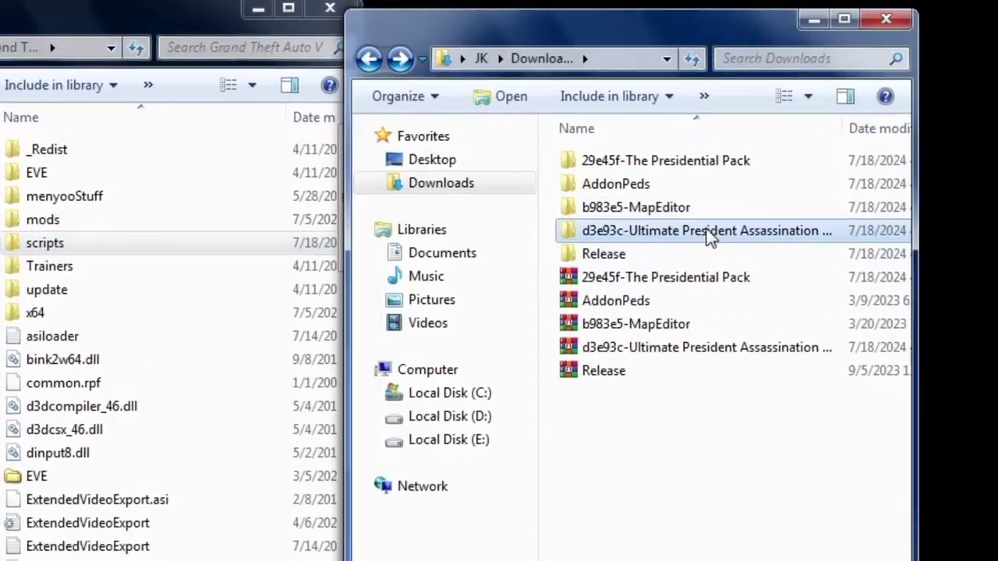
pyautogui.doubleClick(692, 251)
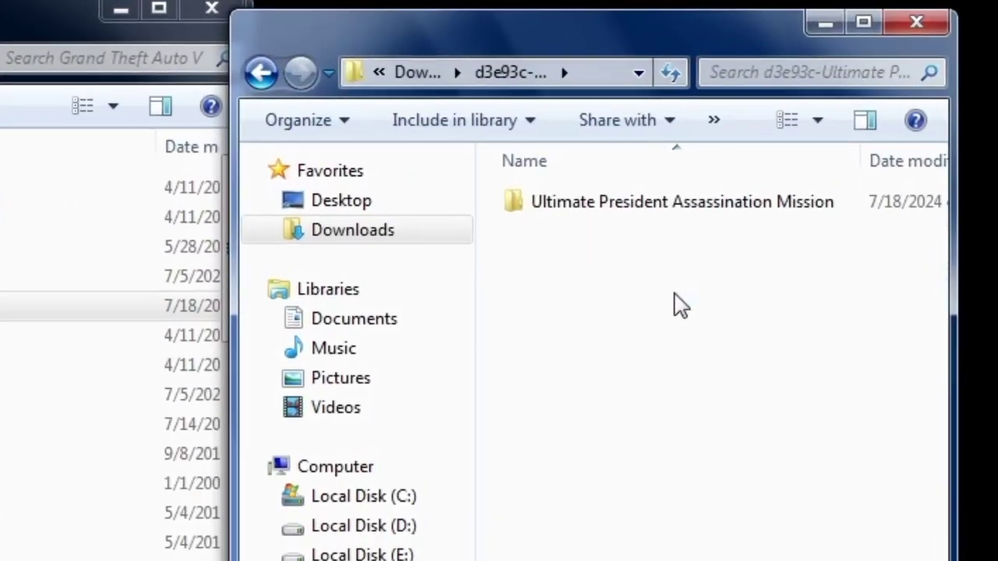
pyautogui.doubleClick(664, 224)
pyautogui.moveTo(579, 493); pyautogui.dragTo(580, 404)
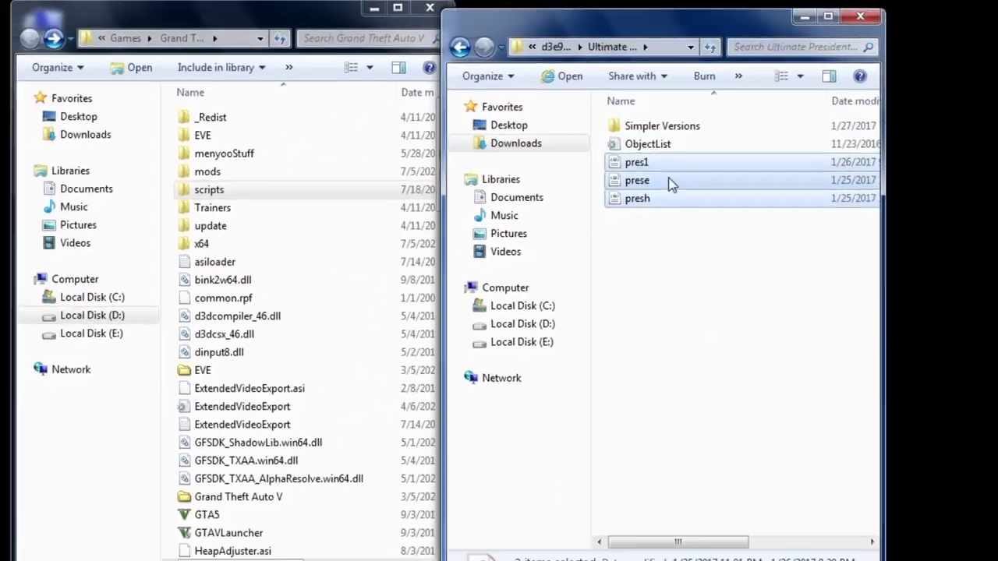
pyautogui.moveTo(551, 365); pyautogui.dragTo(448, 467)
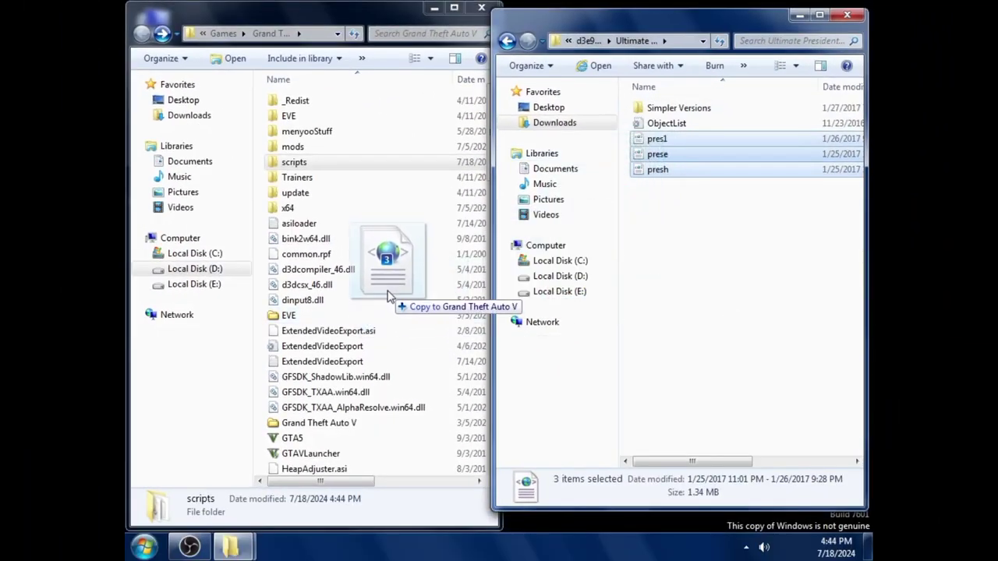
pyautogui.moveTo(388, 294); pyautogui.dragTo(389, 296)
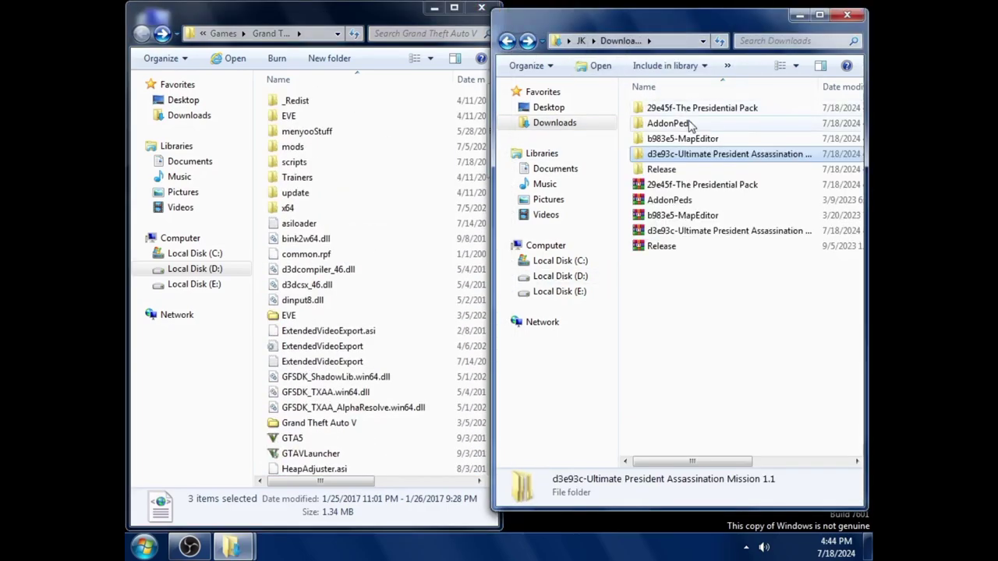
# Step: Copy AddonPeds Editor, AddonPedsVars and Changelog from the AddonPeds folder into the game folder, and its PedSelector.dll into the game's scripts folder
pyautogui.doubleClick(668, 123)
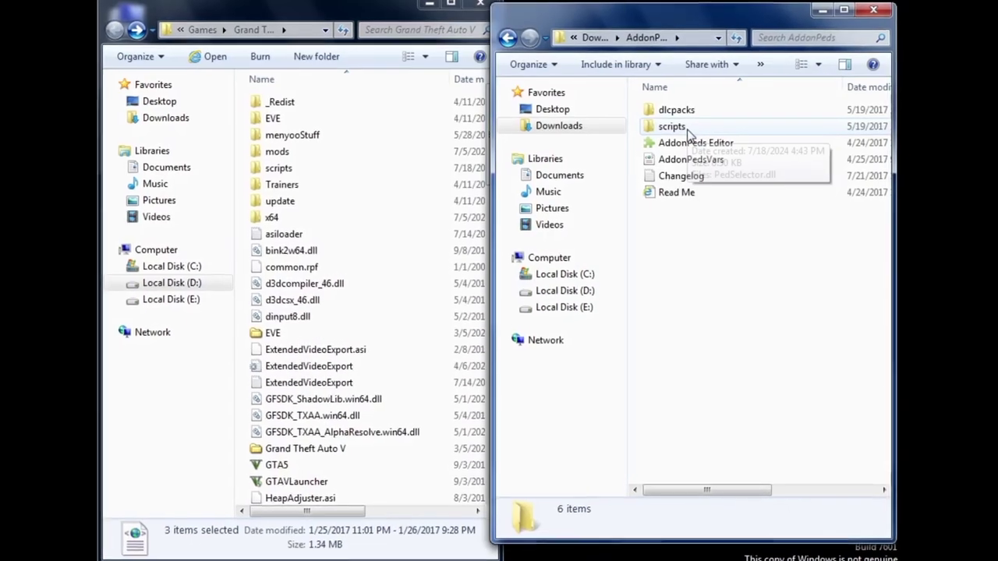
pyautogui.moveTo(641, 140)
pyautogui.mouseDown()
pyautogui.moveTo(651, 174)
pyautogui.moveTo(430, 316)
pyautogui.mouseUp()
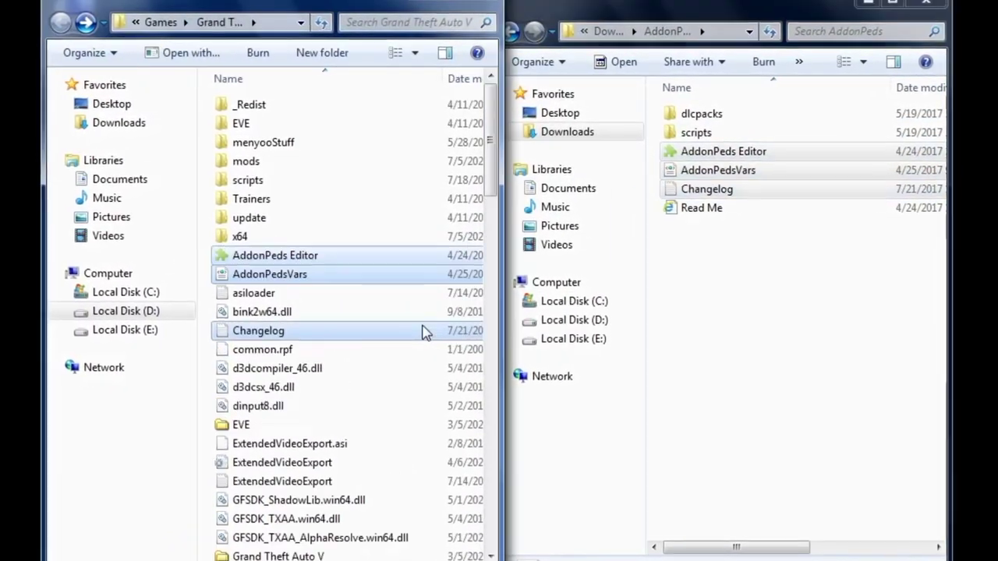
pyautogui.doubleClick(698, 137)
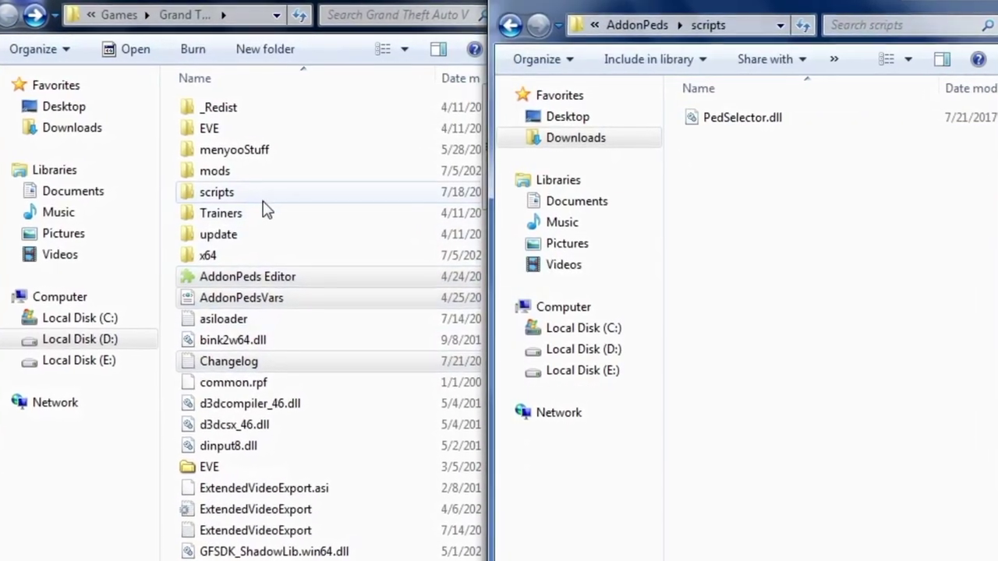
pyautogui.doubleClick(264, 199)
pyautogui.moveTo(768, 121); pyautogui.dragTo(382, 554)
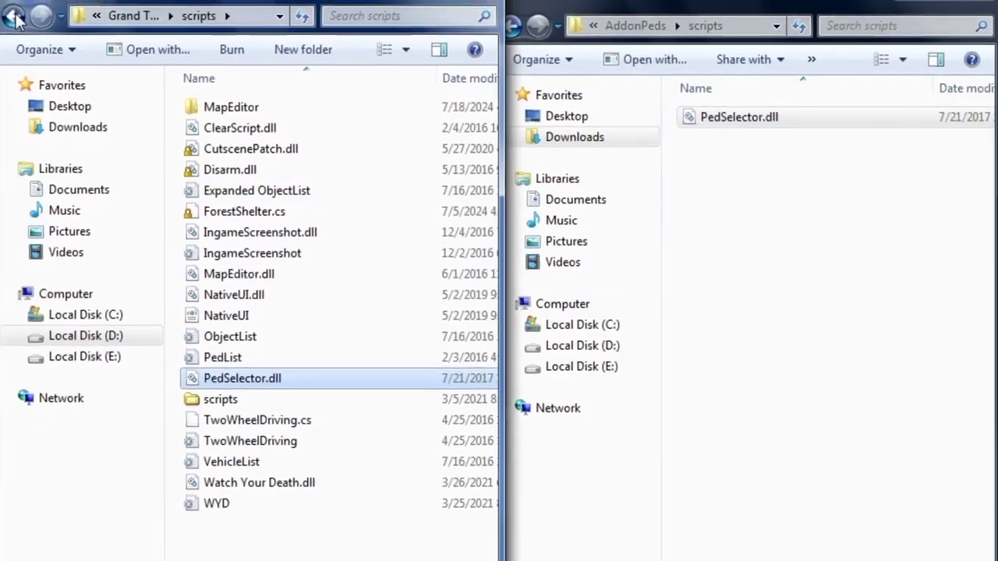
pyautogui.click(15, 18)
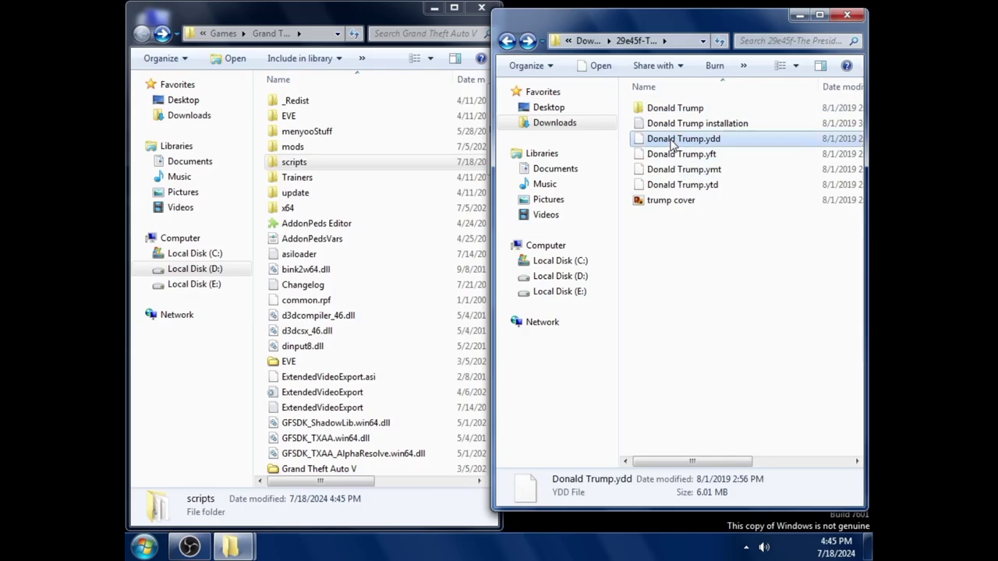
# Step: Copy the name Donald Trump, without its extension, from the Donald Trump.ydd file in the extracted Presidential Pack folder
pyautogui.rightClick(672, 144)
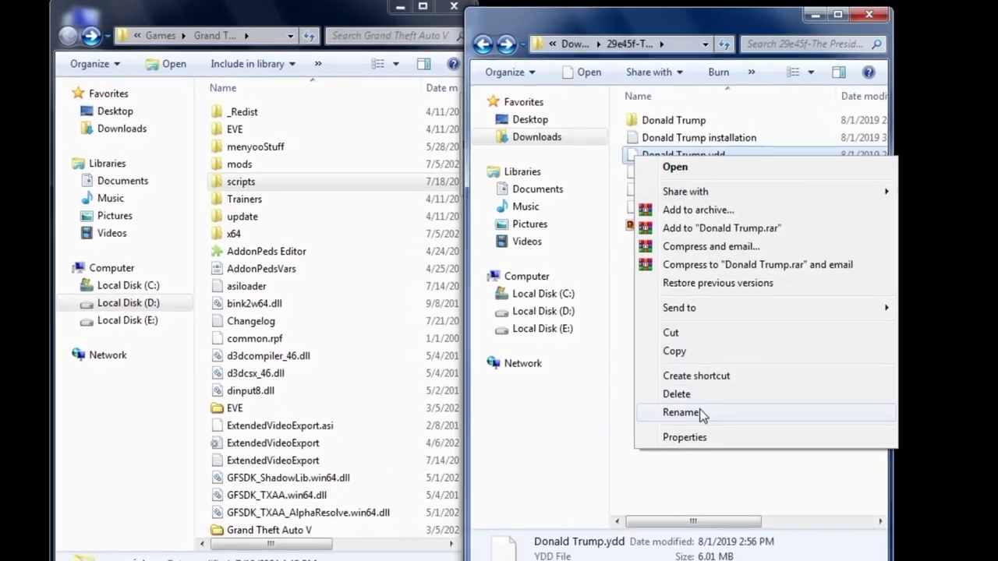
pyautogui.click(696, 366)
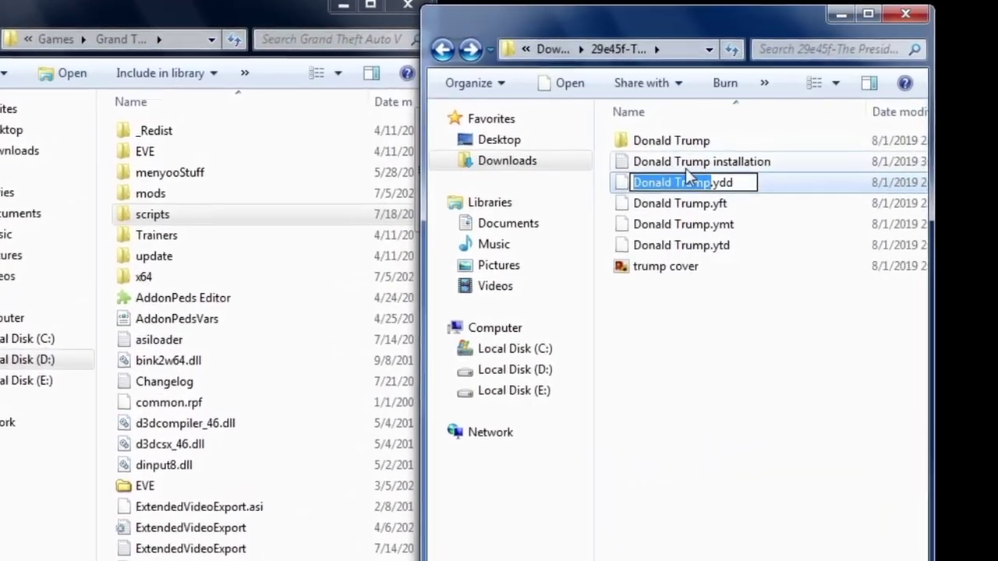
pyautogui.rightClick(678, 188)
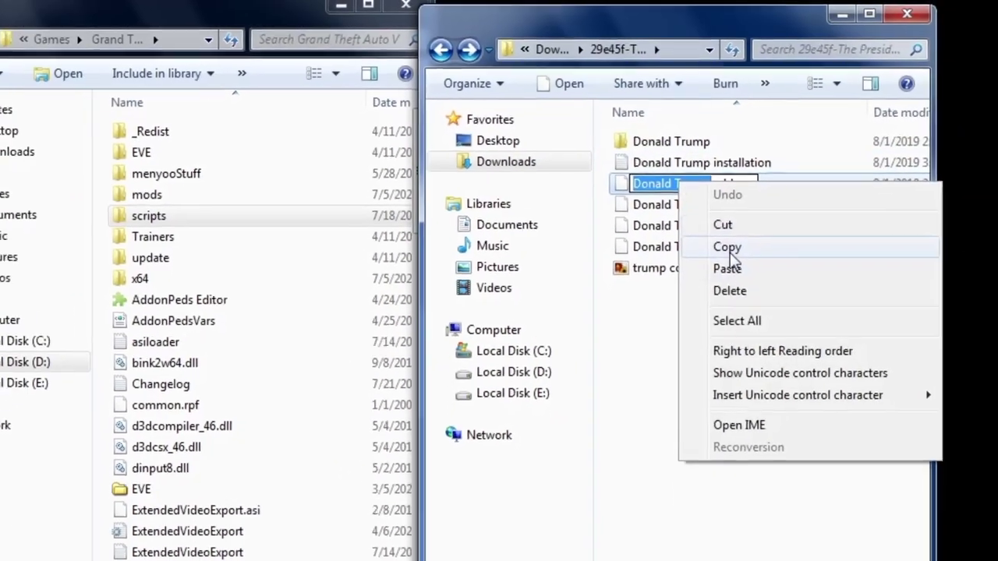
pyautogui.click(733, 289)
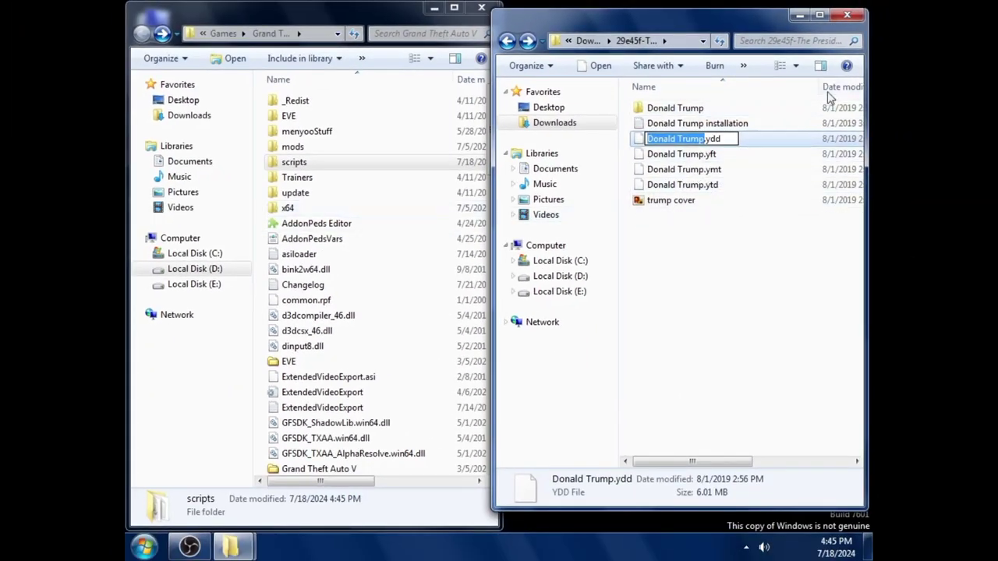
# Step: Run AddonPeds Editor from the Grand Theft Auto V folder as administrator
pyautogui.click(309, 227)
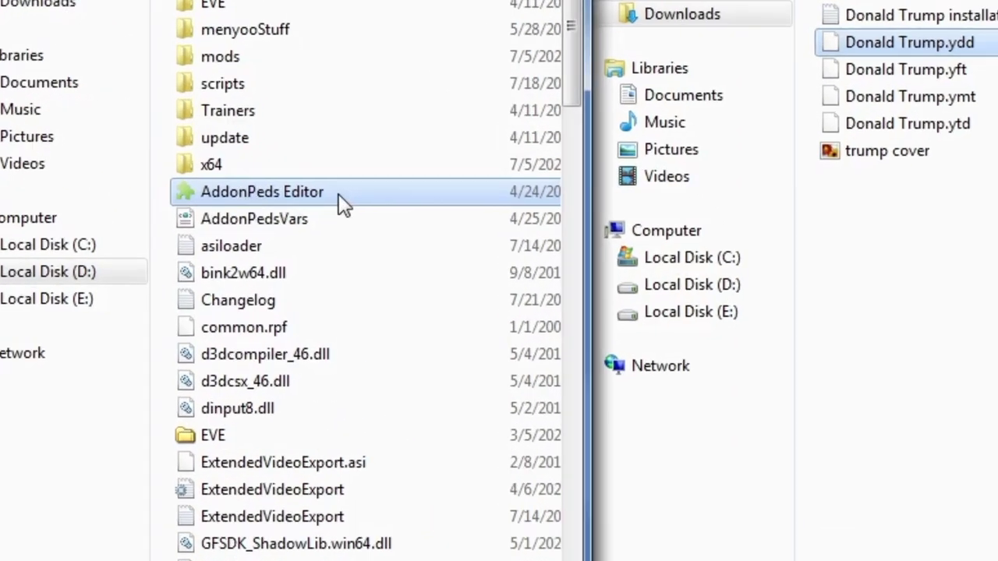
pyautogui.rightClick(374, 227)
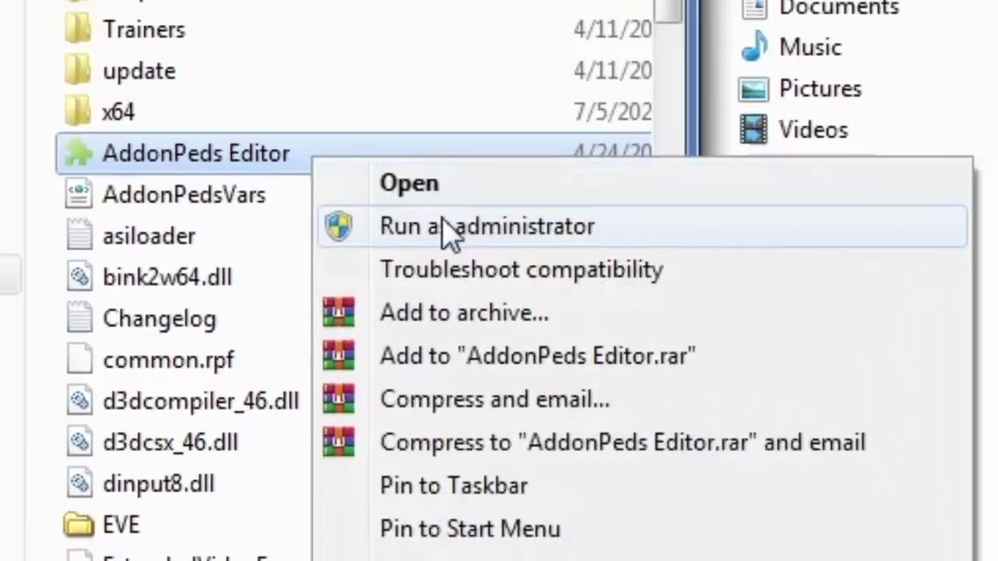
pyautogui.click(404, 251)
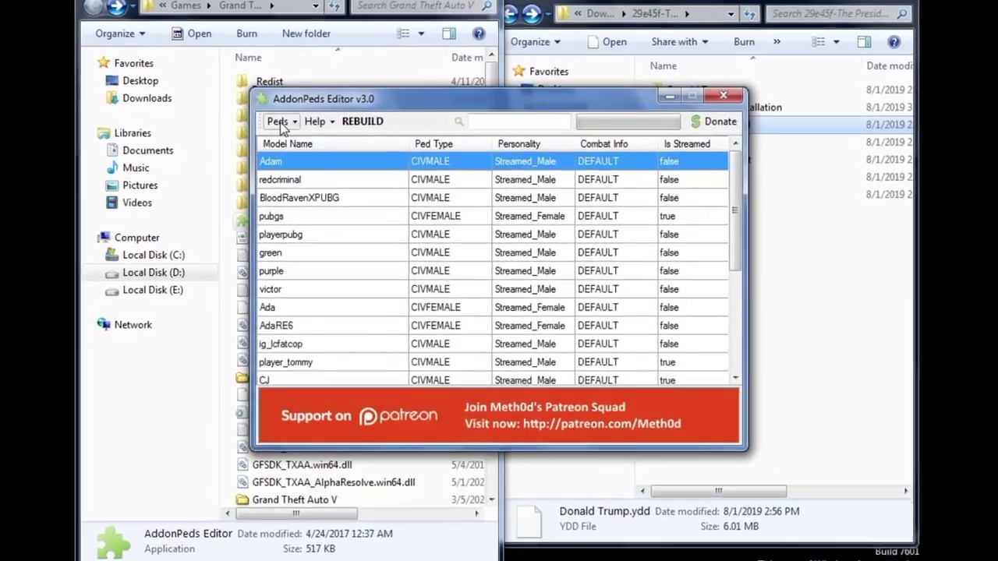
# Step: Add a new ped with the copied model name Donald Trump, ped type Male and Is Streamed set to false
pyautogui.click(306, 137)
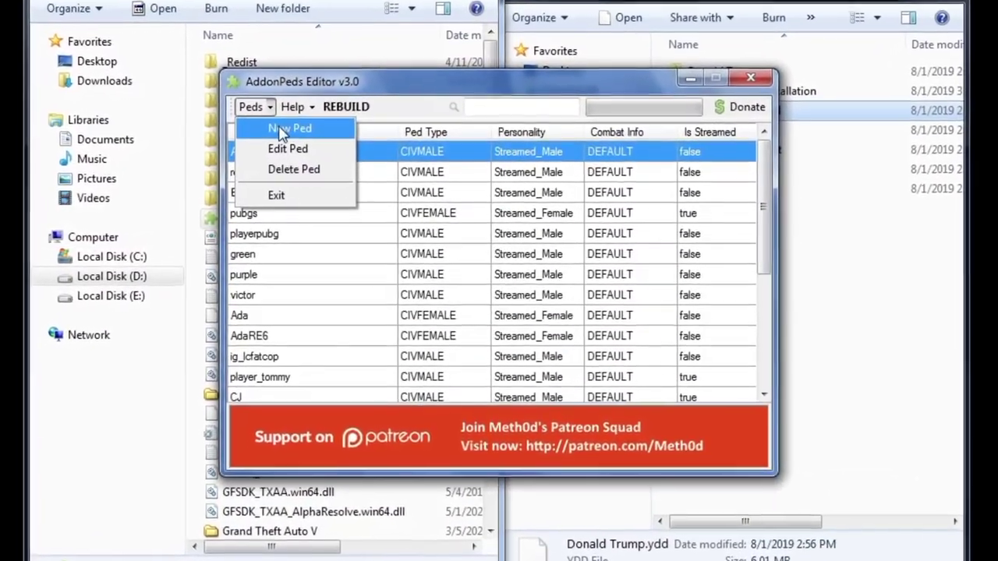
pyautogui.click(305, 136)
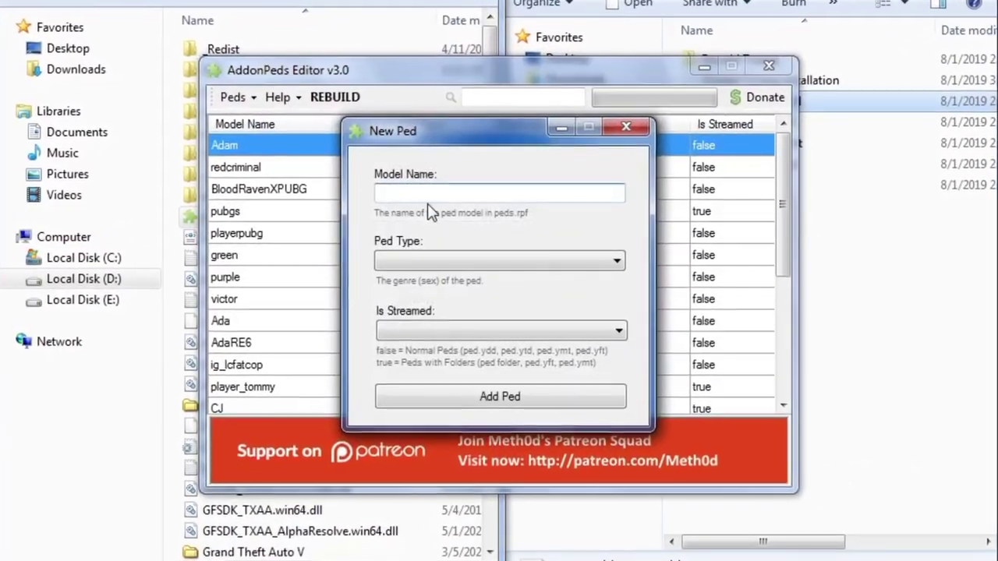
pyautogui.rightClick(442, 194)
pyautogui.click(482, 274)
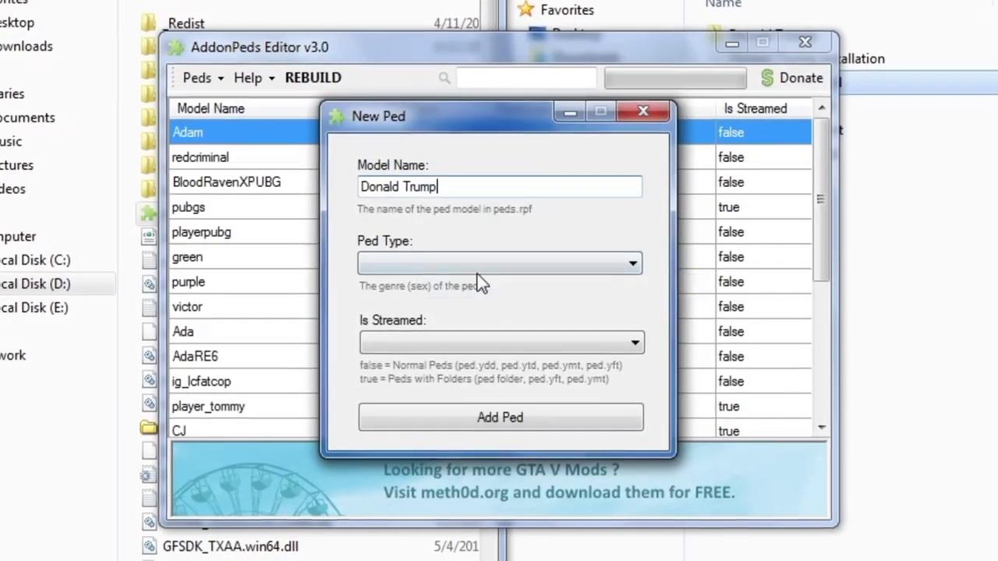
pyautogui.click(476, 265)
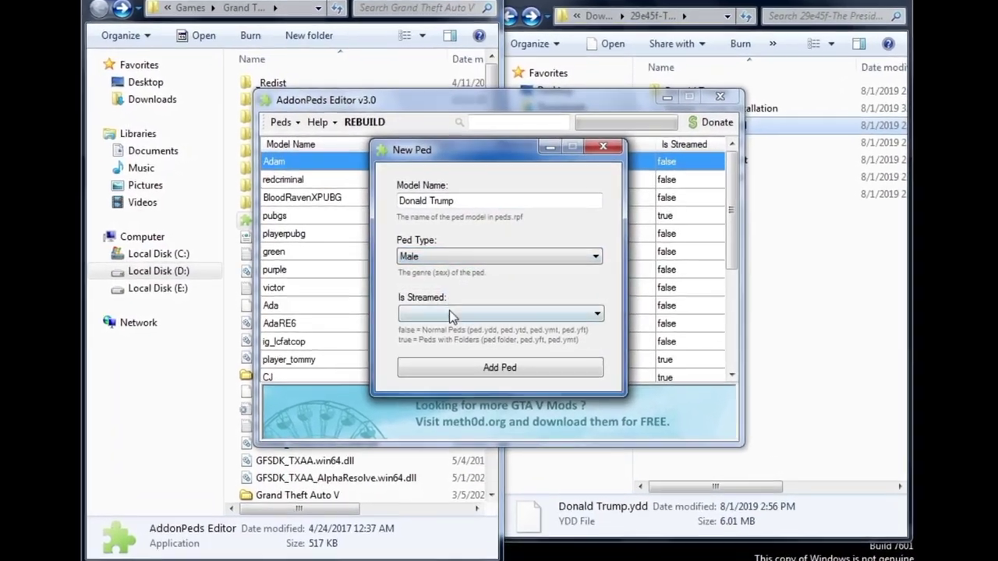
pyautogui.click(460, 311)
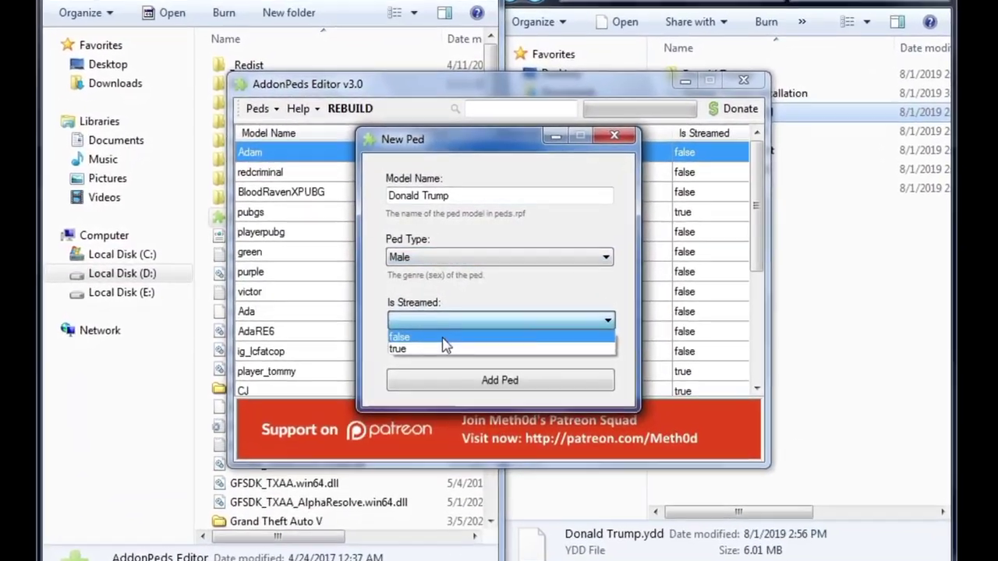
pyautogui.click(442, 339)
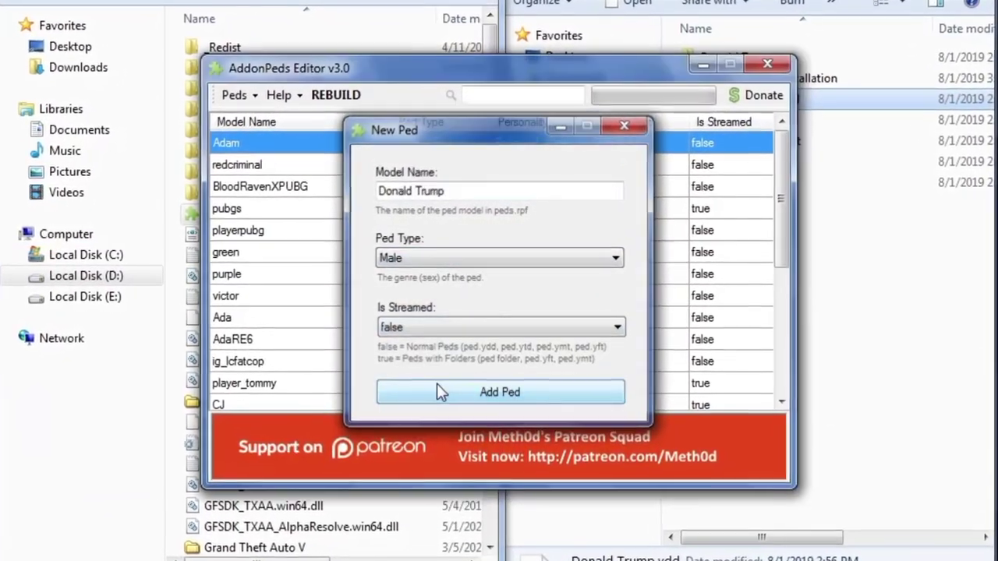
pyautogui.click(442, 380)
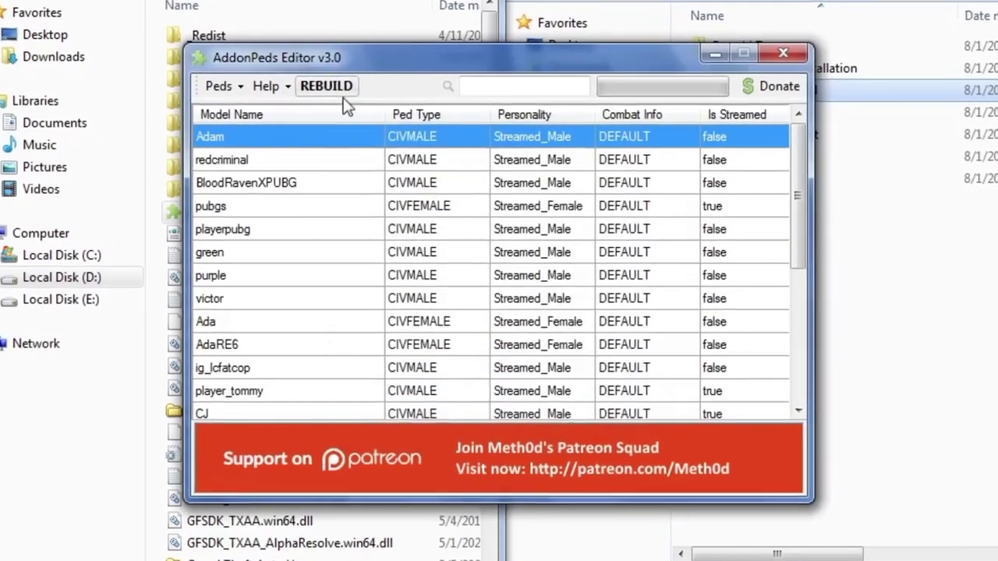
# Step: Rebuild the add-on peds, then close AddonPeds Editor and the Grand Theft Auto V folder window
pyautogui.click(333, 90)
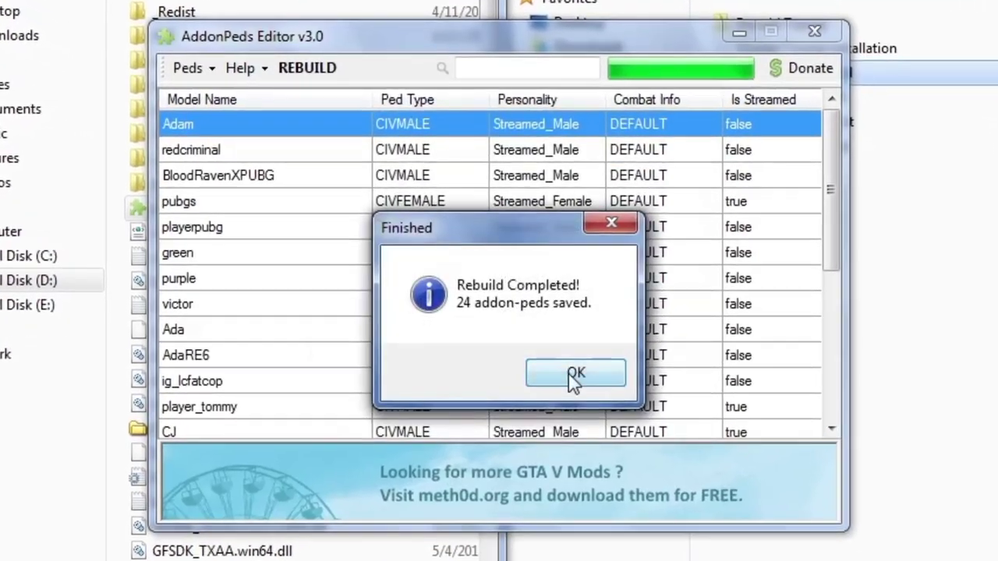
pyautogui.click(574, 371)
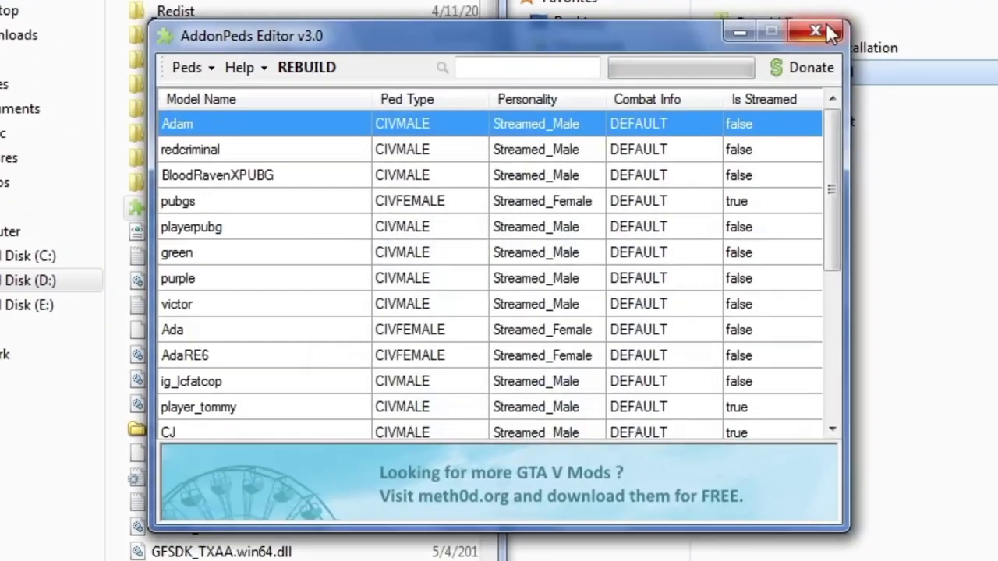
pyautogui.click(815, 31)
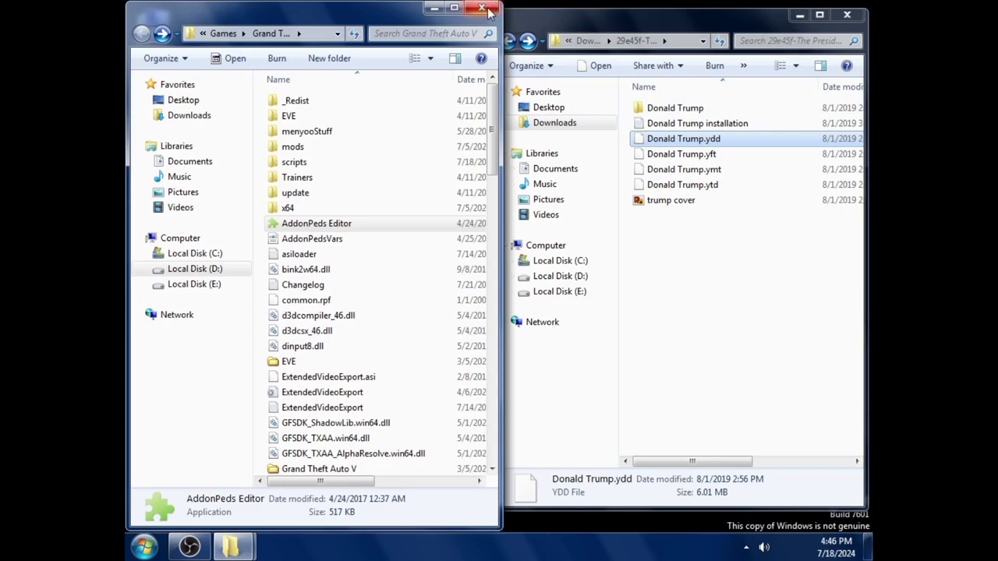
pyautogui.click(483, 9)
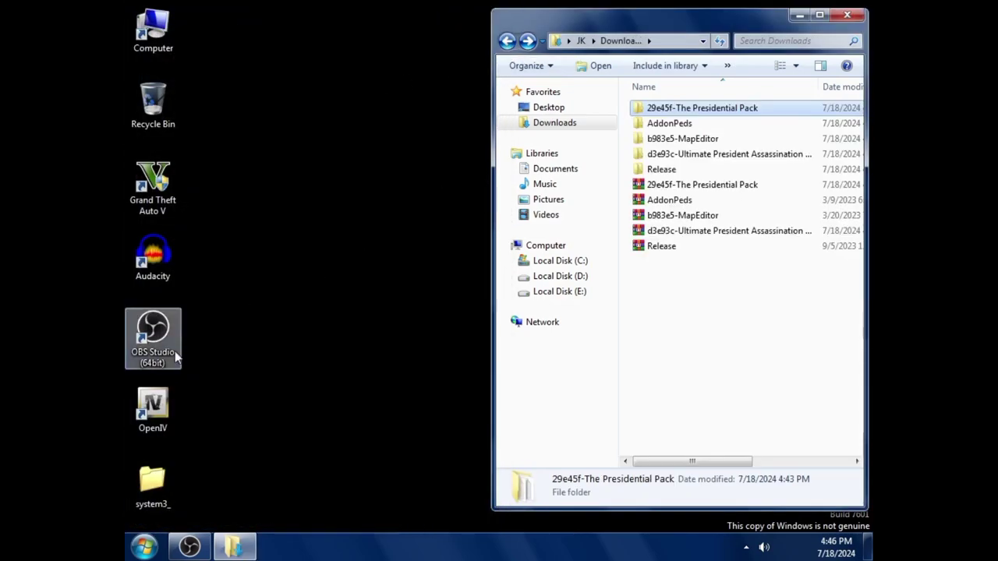
# Step: Launch OpenIV from the desktop for the Windows version of Grand Theft Auto V and turn on edit mode
pyautogui.click(159, 407)
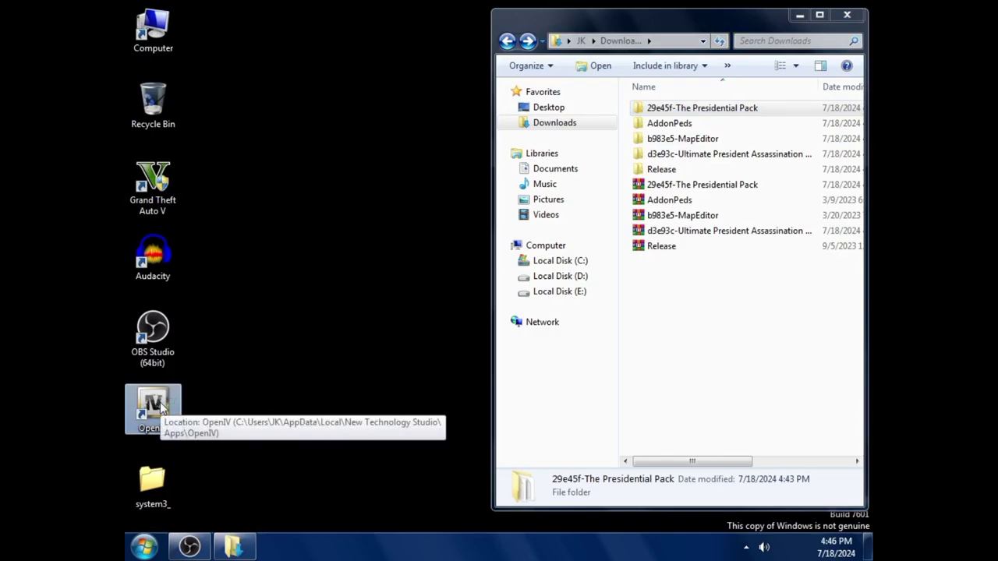
pyautogui.doubleClick(160, 409)
pyautogui.click(423, 295)
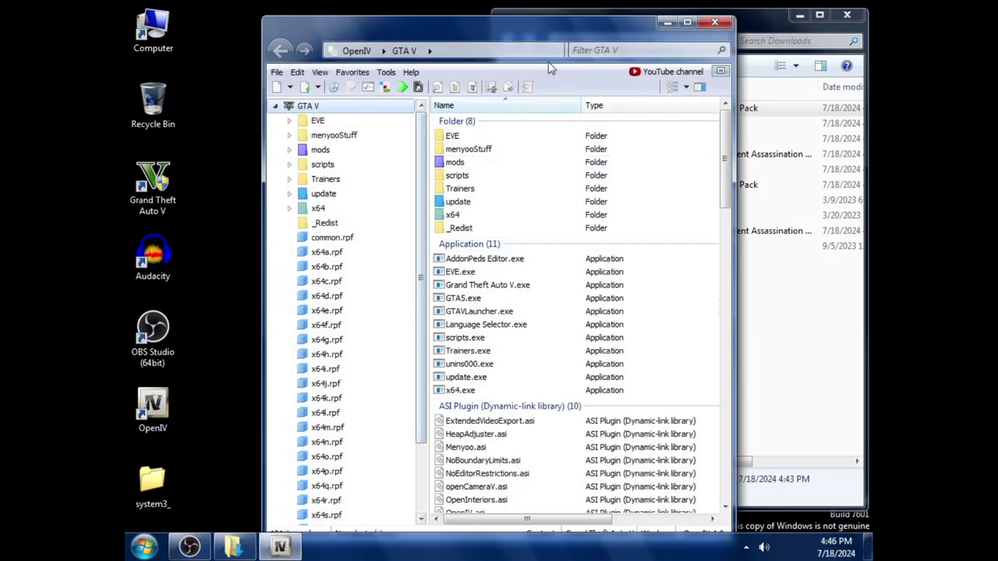
pyautogui.click(721, 70)
pyautogui.click(546, 329)
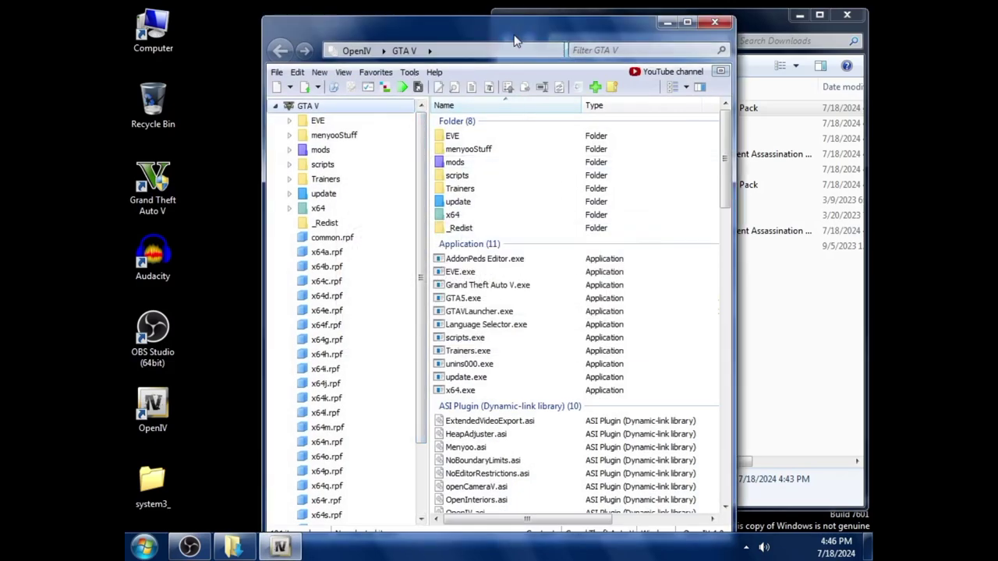
# Step: Place the OpenIV window beside the Downloads window and open the mods\update\x64\dlcpacks folder in it
pyautogui.moveTo(514, 40); pyautogui.dragTo(378, 25)
pyautogui.doubleClick(328, 147)
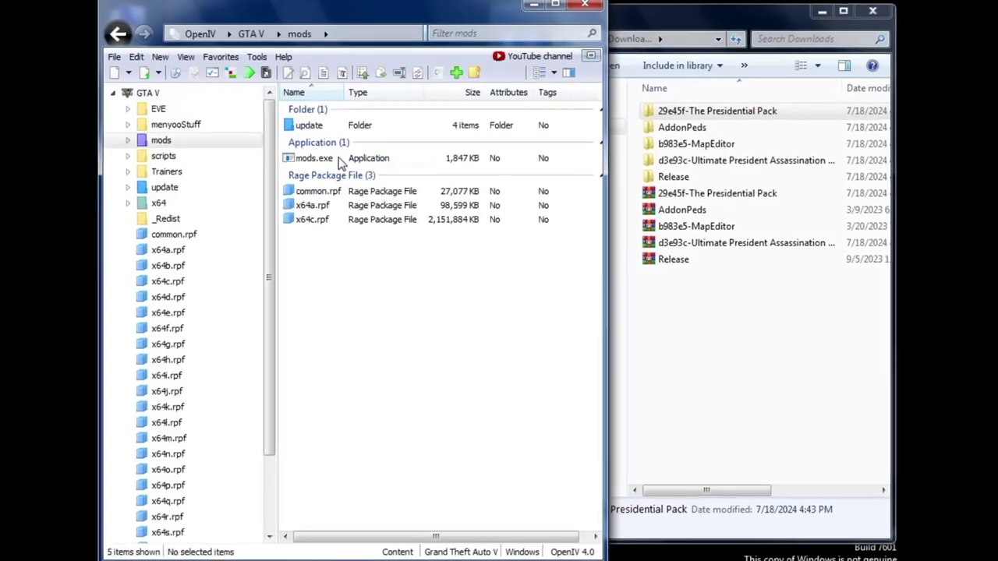
pyautogui.doubleClick(411, 131)
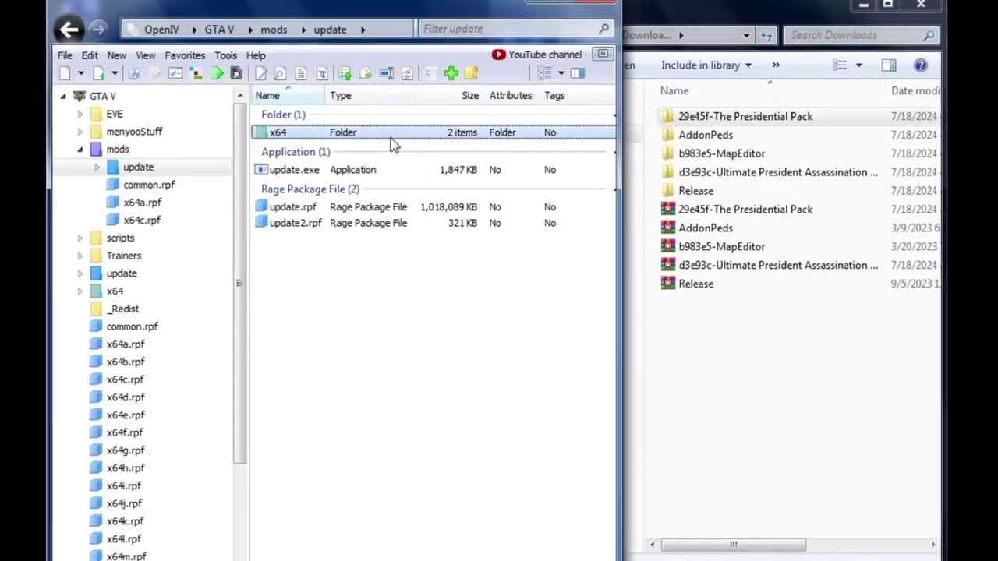
pyautogui.doubleClick(401, 134)
pyautogui.doubleClick(388, 142)
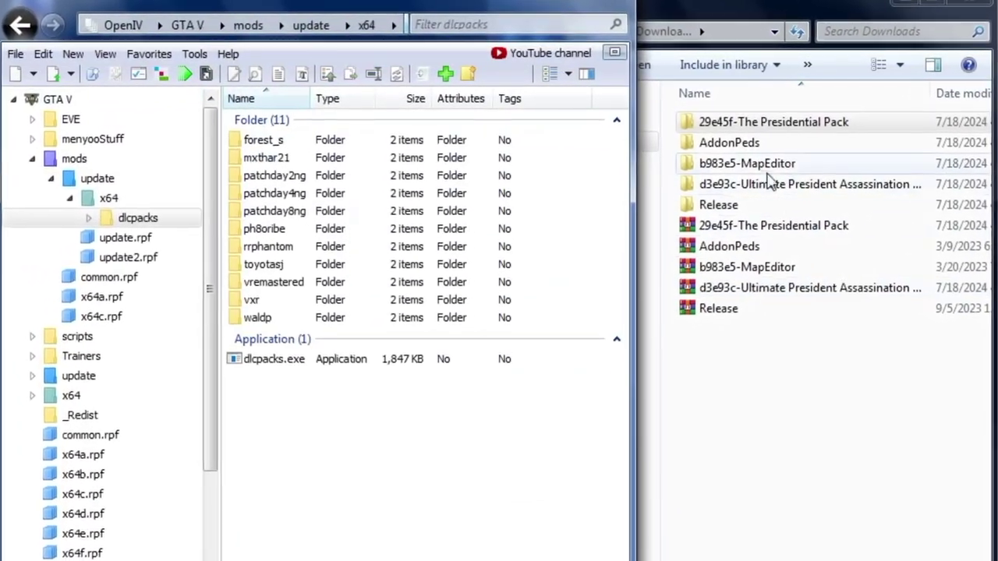
# Step: Copy the addonpeds folder from the downloaded AddonPeds\dlcpacks folder into the game's mods\update\x64\dlcpacks folder
pyautogui.click(732, 142)
pyautogui.doubleClick(754, 145)
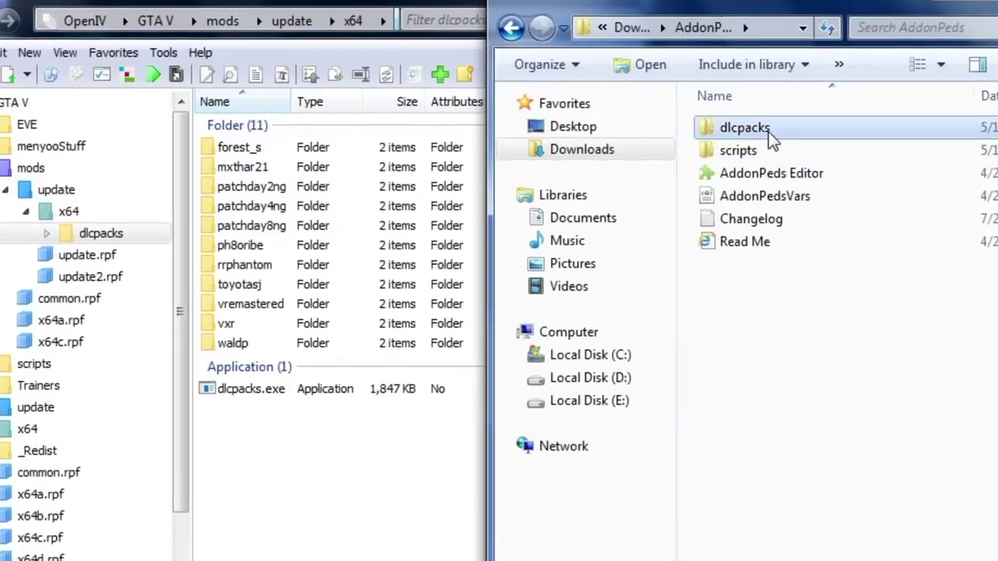
pyautogui.doubleClick(768, 130)
pyautogui.moveTo(745, 144); pyautogui.dragTo(364, 457)
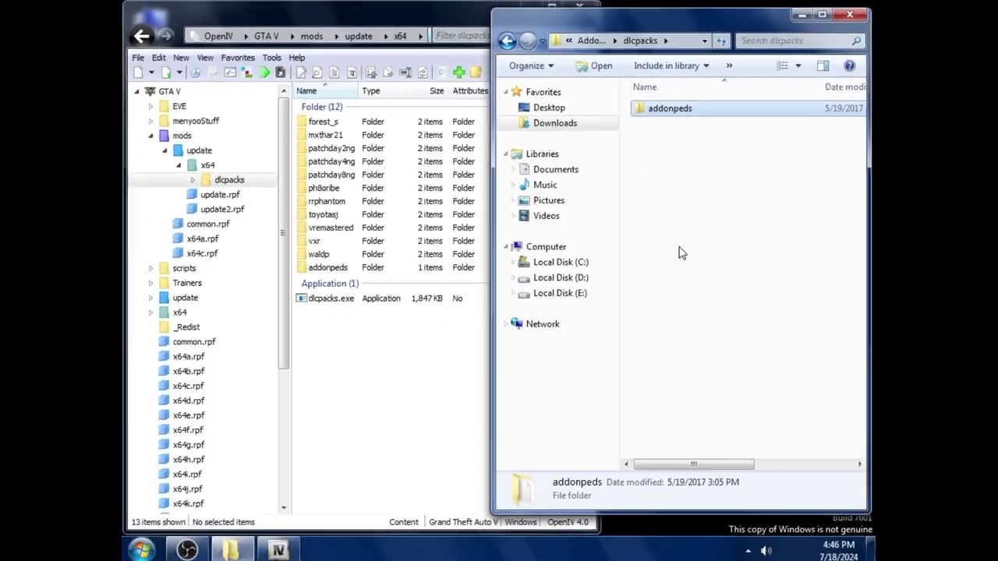
# Step: Copy the Donald Trump .ydd, .yft, .ymt and .ytd files from The Presidential Pack into the peds archive of addonpeds\dlc.rpf, and close the downloads window
pyautogui.press('BackSpace')
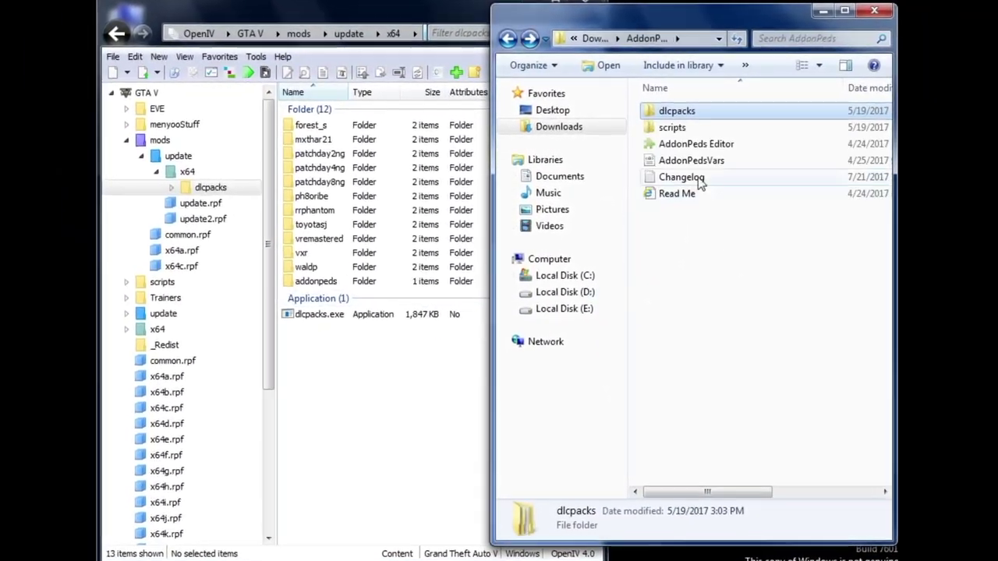
pyautogui.click(507, 39)
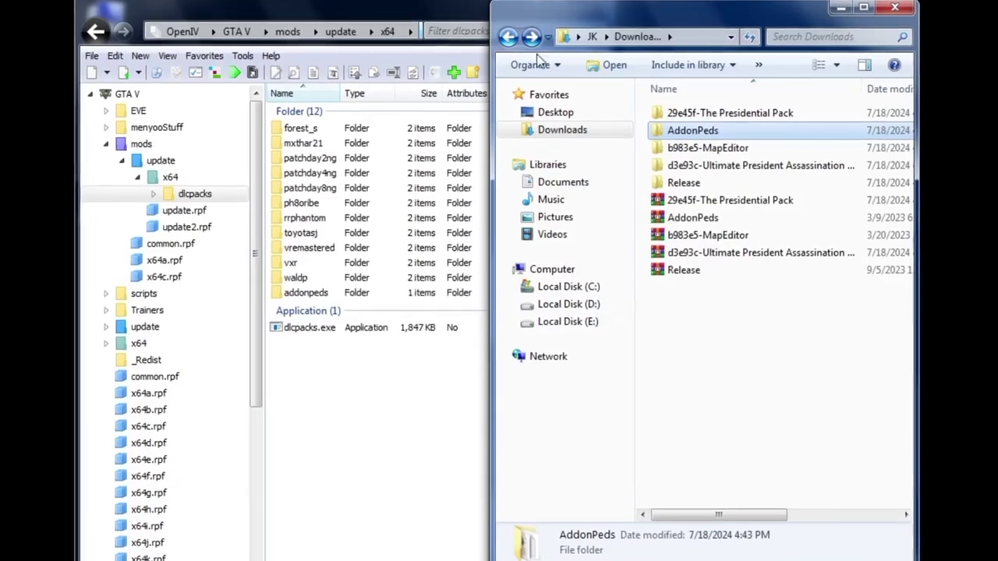
pyautogui.doubleClick(765, 113)
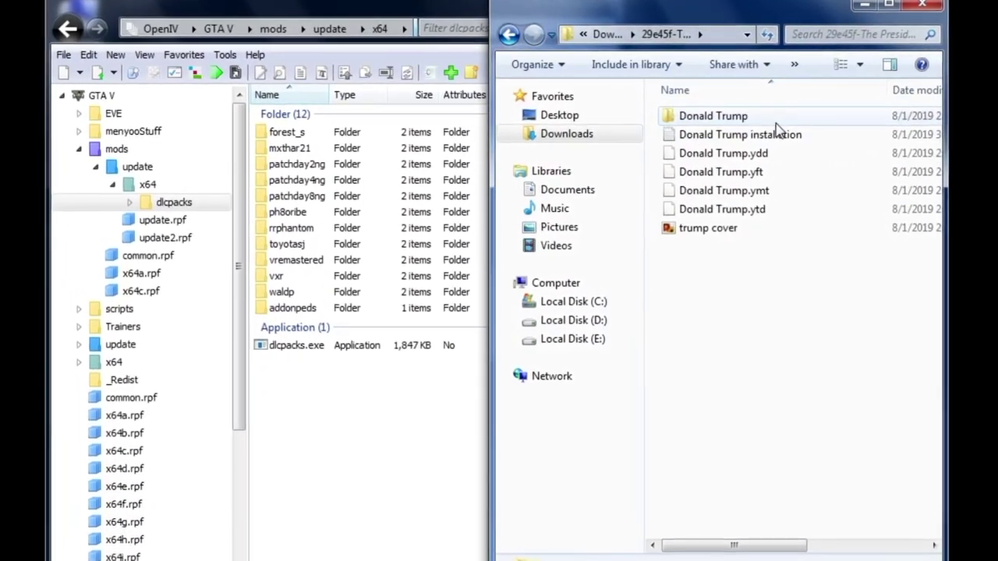
pyautogui.click(347, 318)
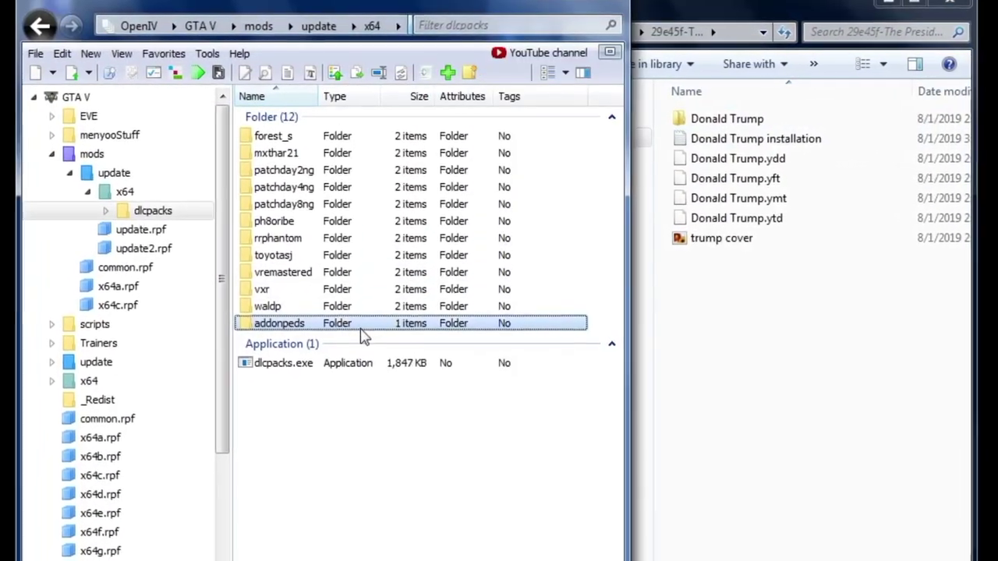
pyautogui.doubleClick(347, 318)
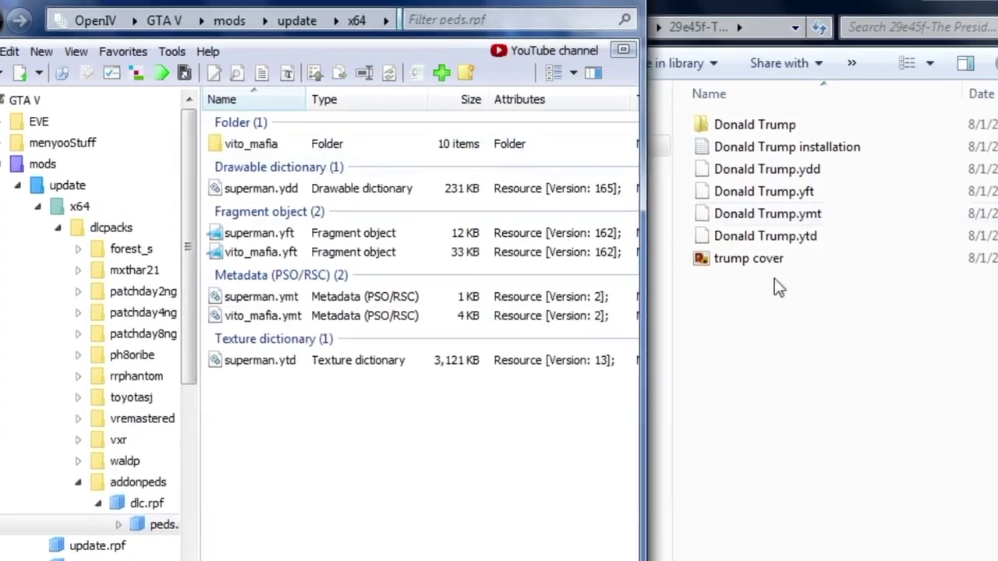
pyautogui.moveTo(684, 173); pyautogui.dragTo(731, 234)
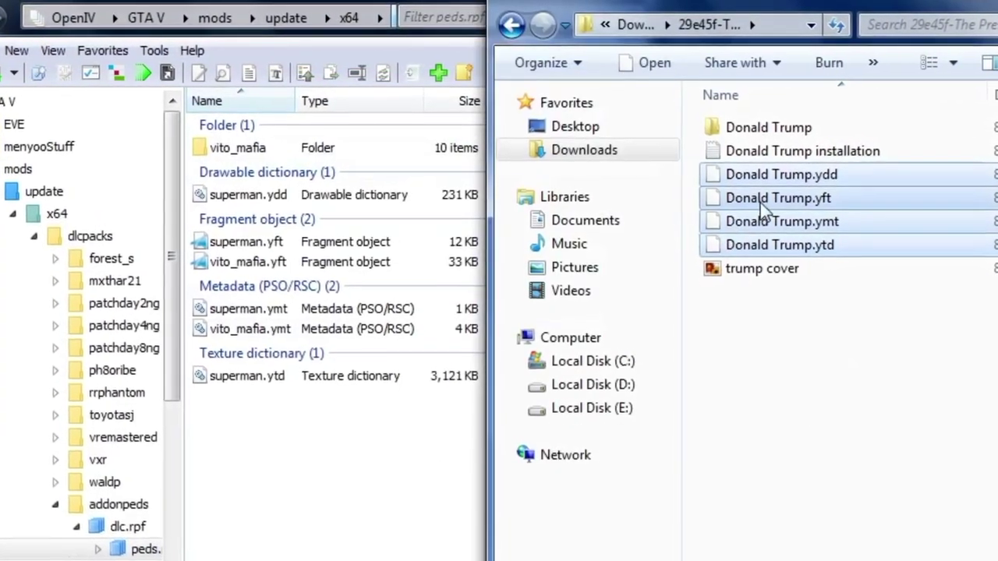
pyautogui.moveTo(760, 196); pyautogui.dragTo(444, 457)
pyautogui.moveTo(357, 480); pyautogui.dragTo(350, 480)
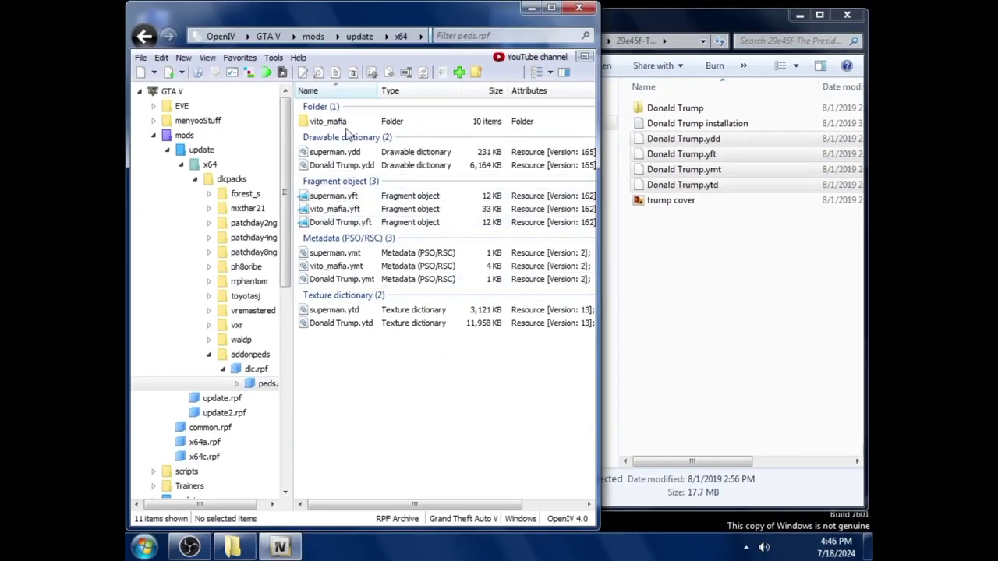
pyautogui.click(848, 16)
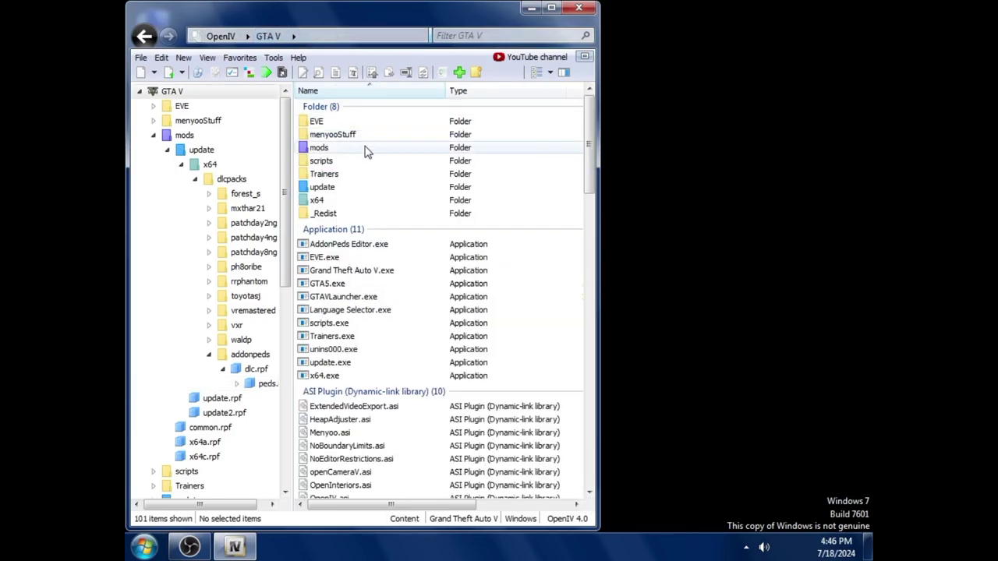
# Step: Open dlclist.xml from the common\data folder of mods\update\update.rpf for editing
pyautogui.doubleClick(367, 151)
pyautogui.doubleClick(356, 122)
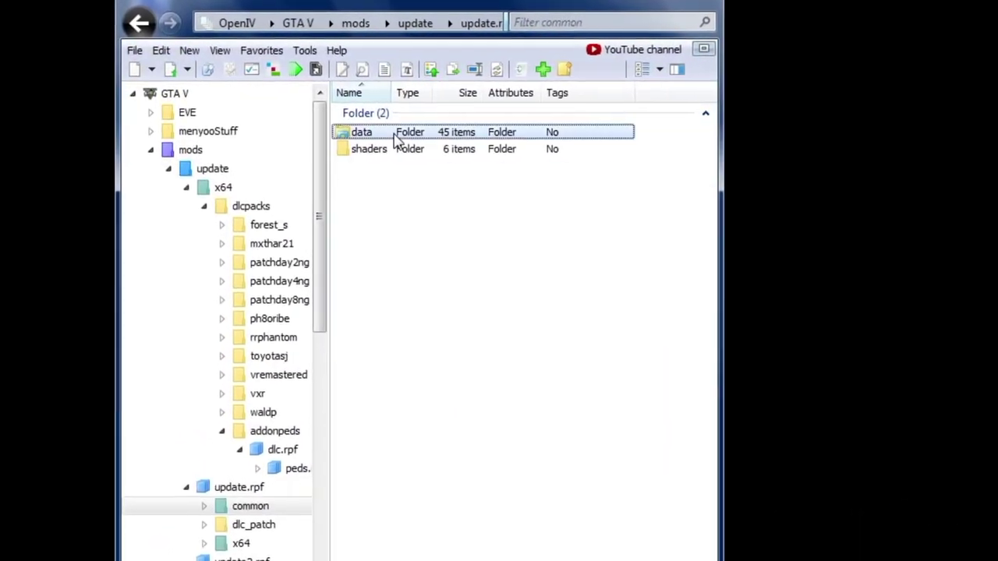
pyautogui.doubleClick(396, 139)
pyautogui.scroll(-8, 729, 234)
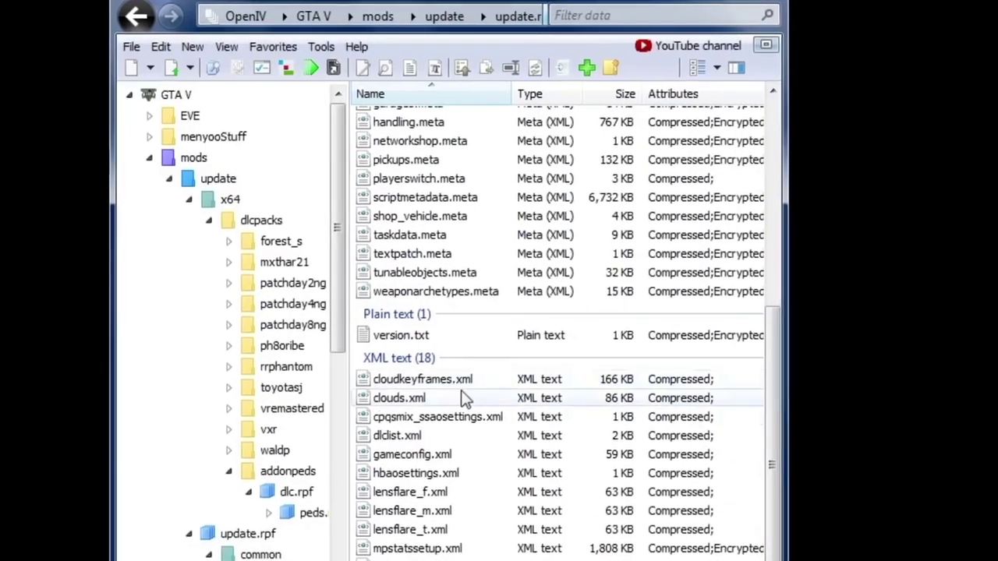
pyautogui.click(433, 435)
pyautogui.rightClick(433, 435)
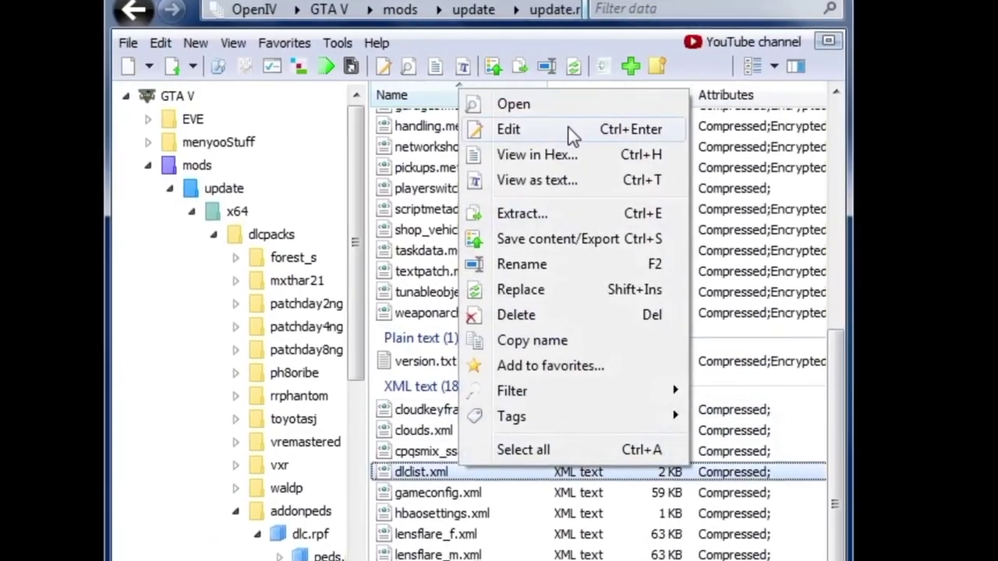
pyautogui.click(569, 130)
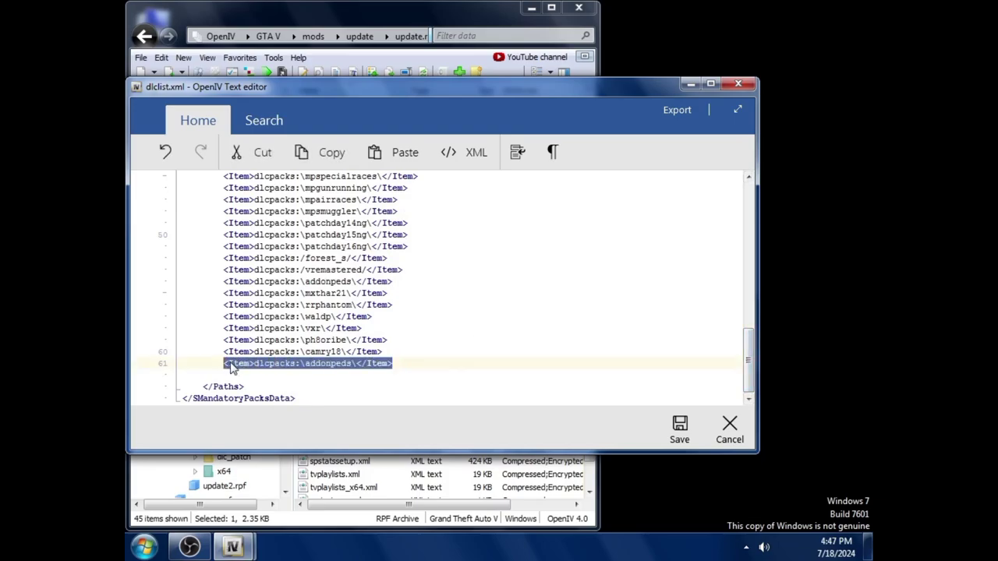
# Step: Copy the patchday16ng item line in dlclist.xml onto a new line below the last addonpeds entry
pyautogui.rightClick(359, 364)
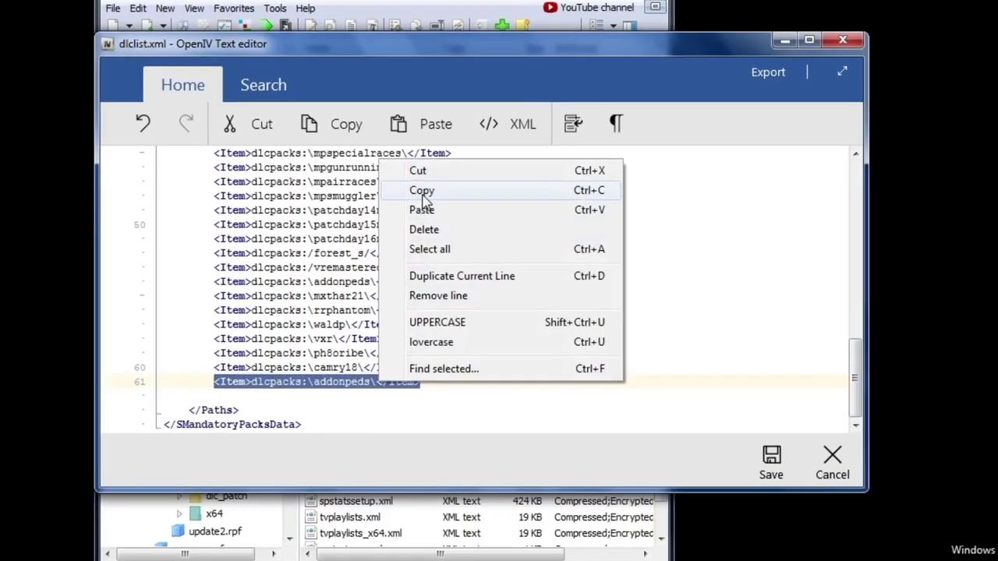
pyautogui.click(409, 198)
pyautogui.moveTo(446, 238); pyautogui.dragTo(208, 234)
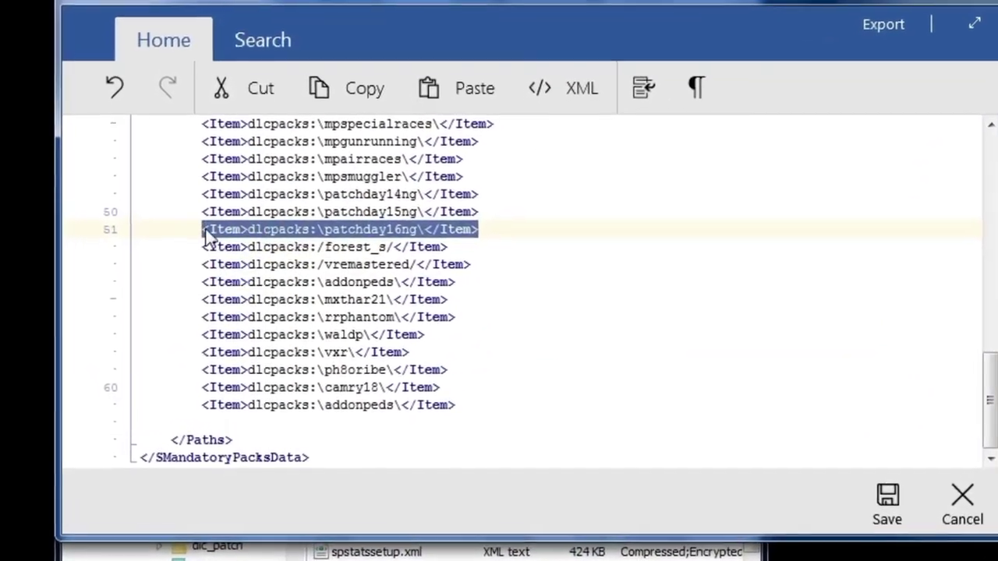
pyautogui.rightClick(209, 234)
pyautogui.click(273, 267)
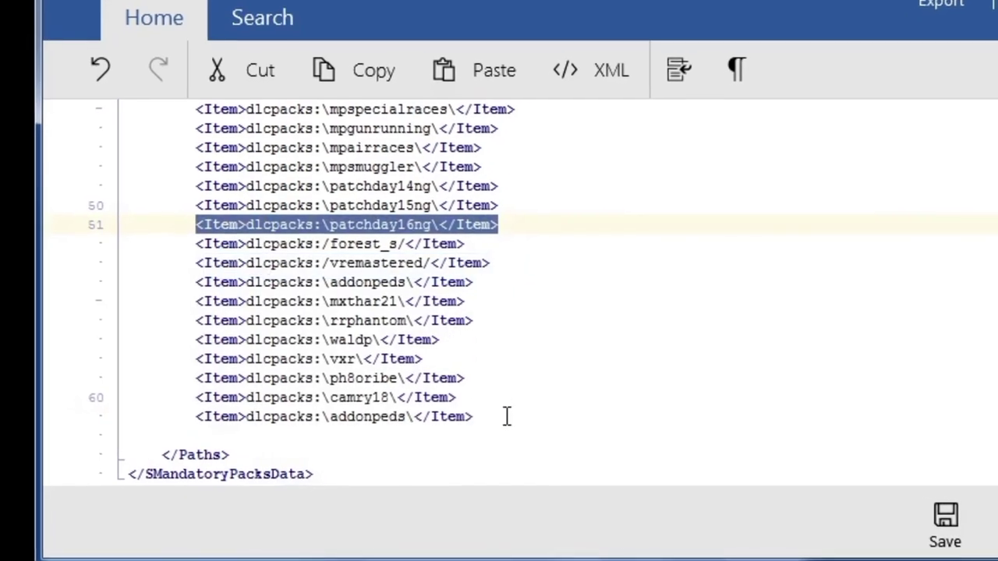
pyautogui.click(503, 409)
pyautogui.press('Return')
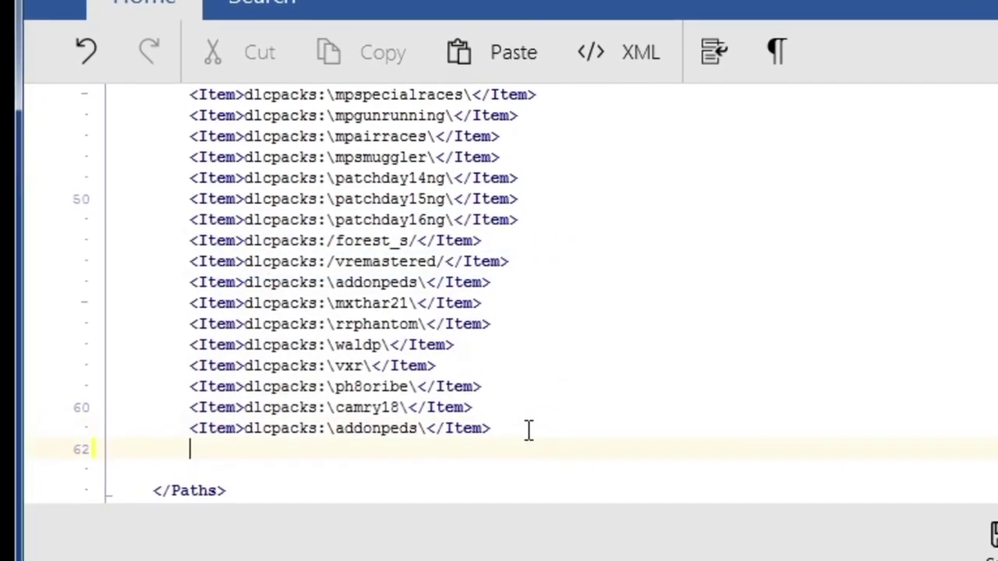
pyautogui.rightClick(433, 121)
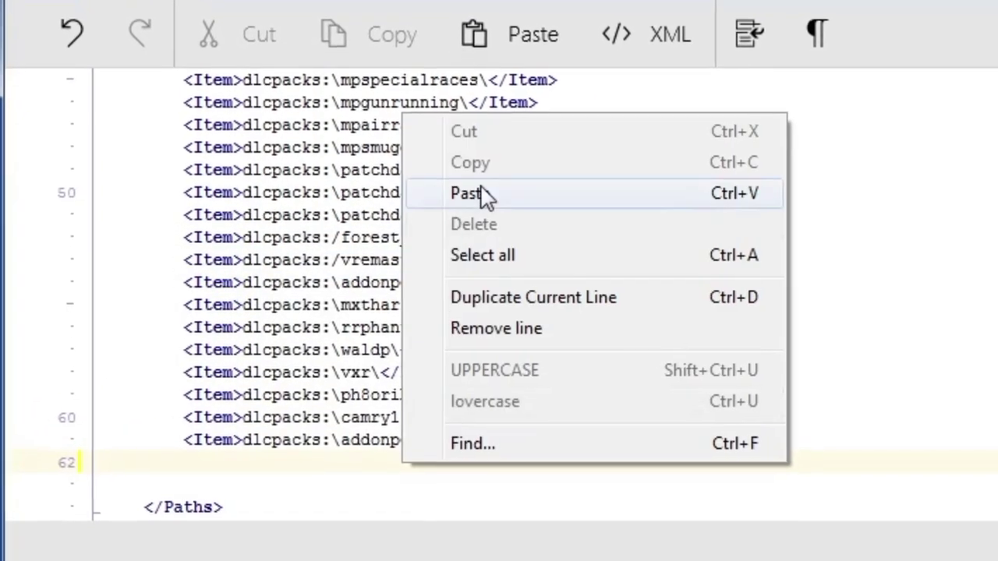
pyautogui.click(476, 199)
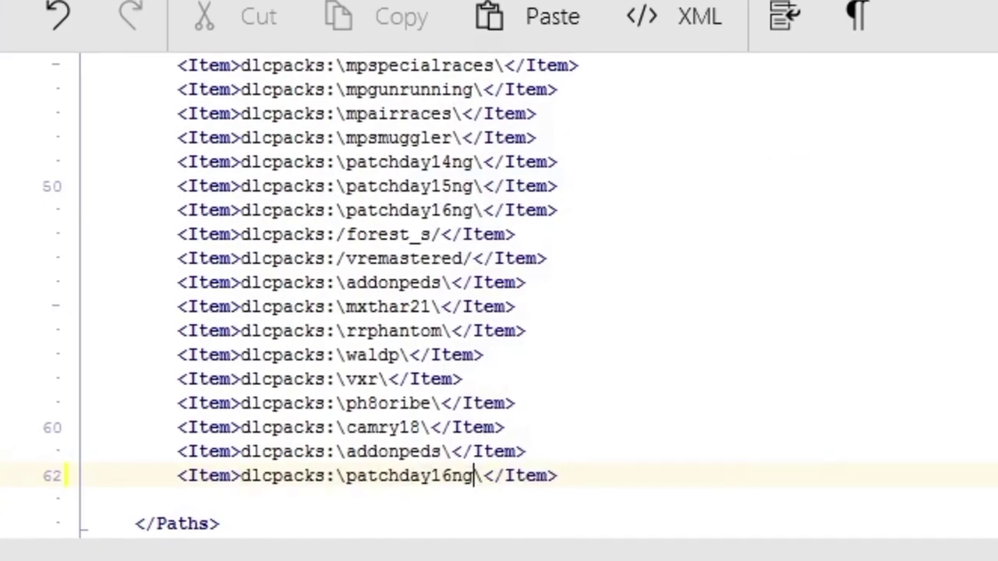
# Step: Replace patchday16ng with addonpeds in the new last item line, save dlclist.xml and close OpenIV
pyautogui.click(484, 478)
pyautogui.press('BackSpace')
pyautogui.press('BackSpace')
pyautogui.press('BackSpace')
pyautogui.press('BackSpace')
pyautogui.press('BackSpace')
pyautogui.press('BackSpace')
pyautogui.press('BackSpace')
pyautogui.press('BackSpace')
pyautogui.press('BackSpace')
pyautogui.press('BackSpace')
pyautogui.press('BackSpace')
pyautogui.press('BackSpace')
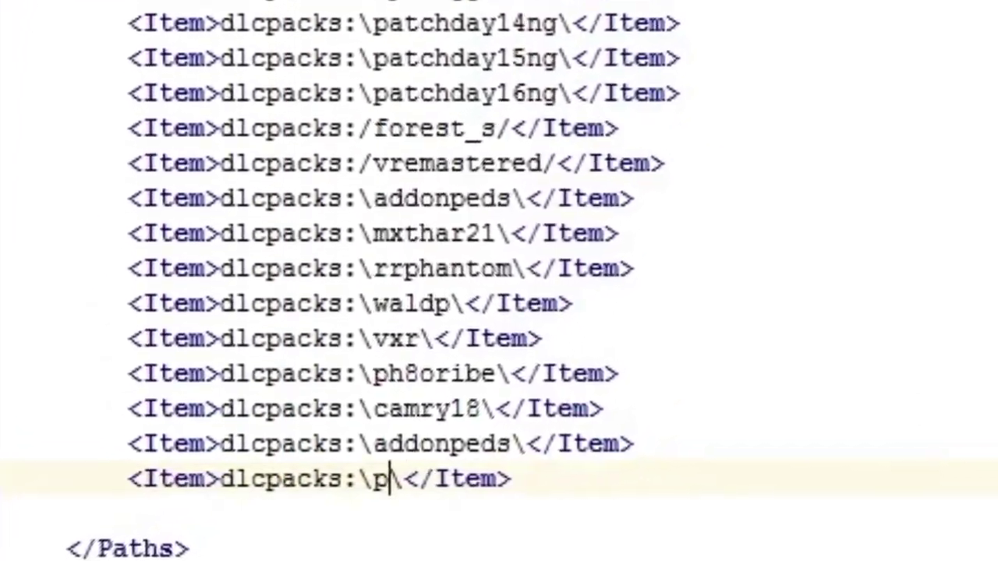
pyautogui.write('addonp')
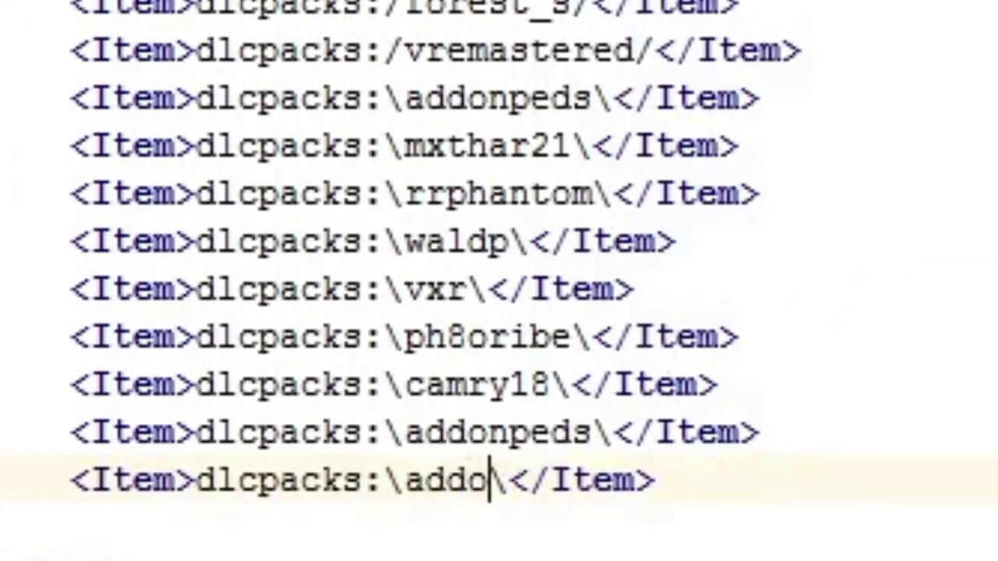
pyautogui.write('eds')
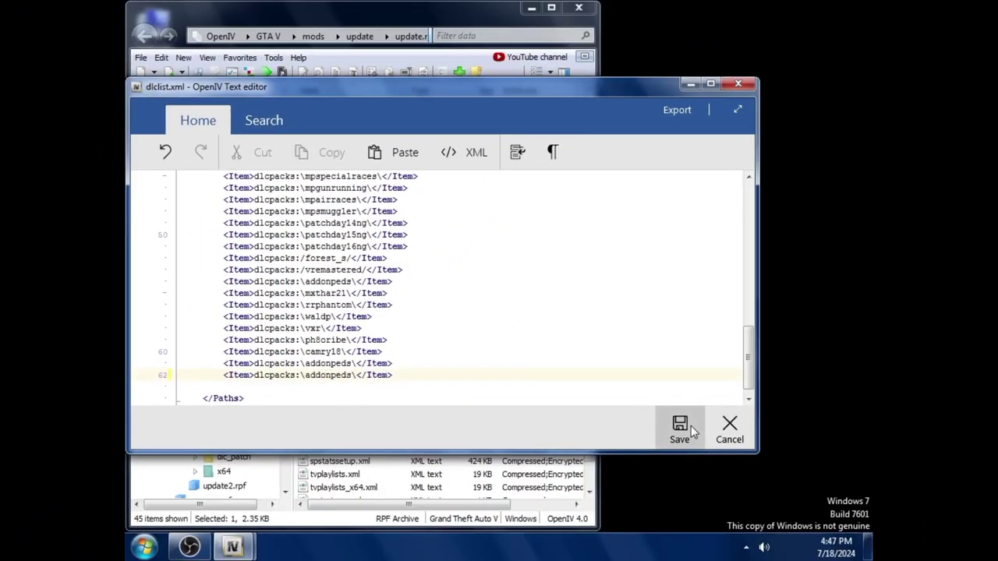
pyautogui.click(689, 426)
pyautogui.click(578, 7)
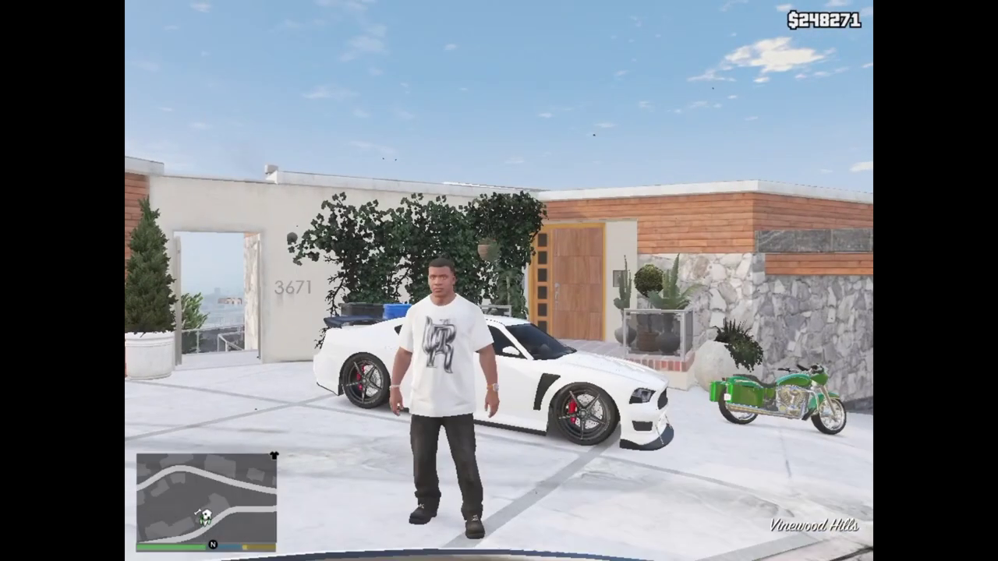
# Step: In Grand Theft Auto V, change the player model to Donald Trump from the Ped Selector's addon peds, then leave the selector
pyautogui.press('F1')
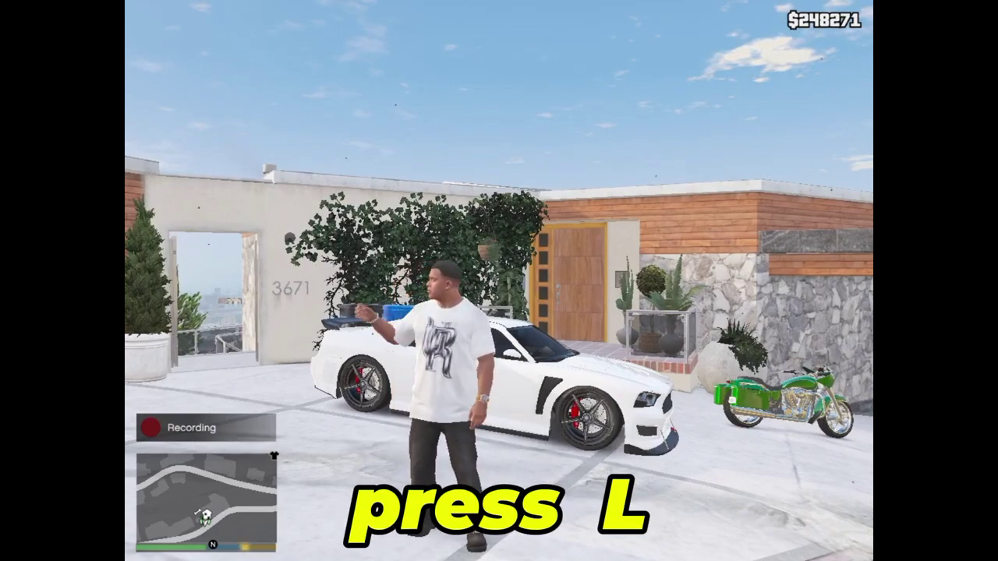
pyautogui.press('l')
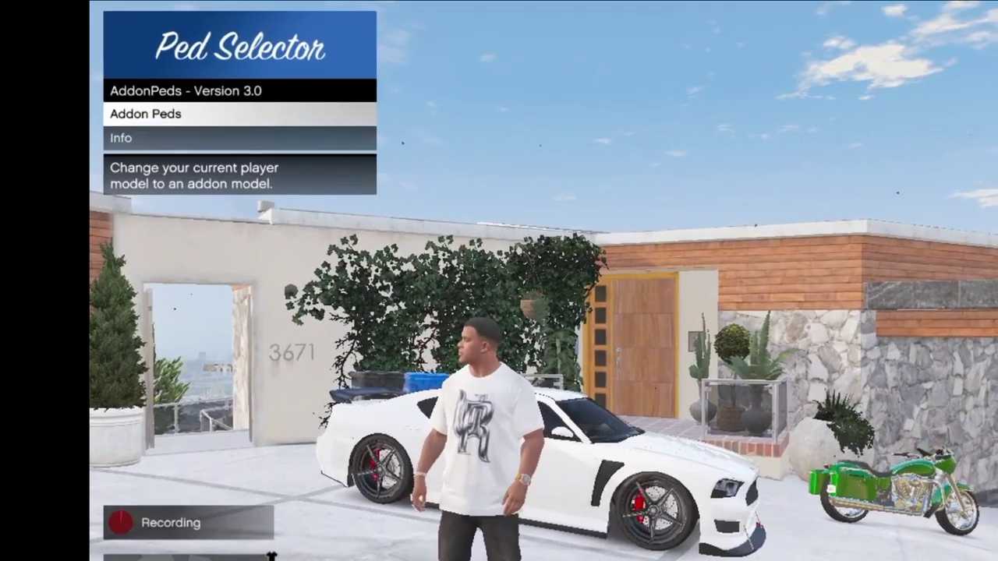
pyautogui.press('Return')
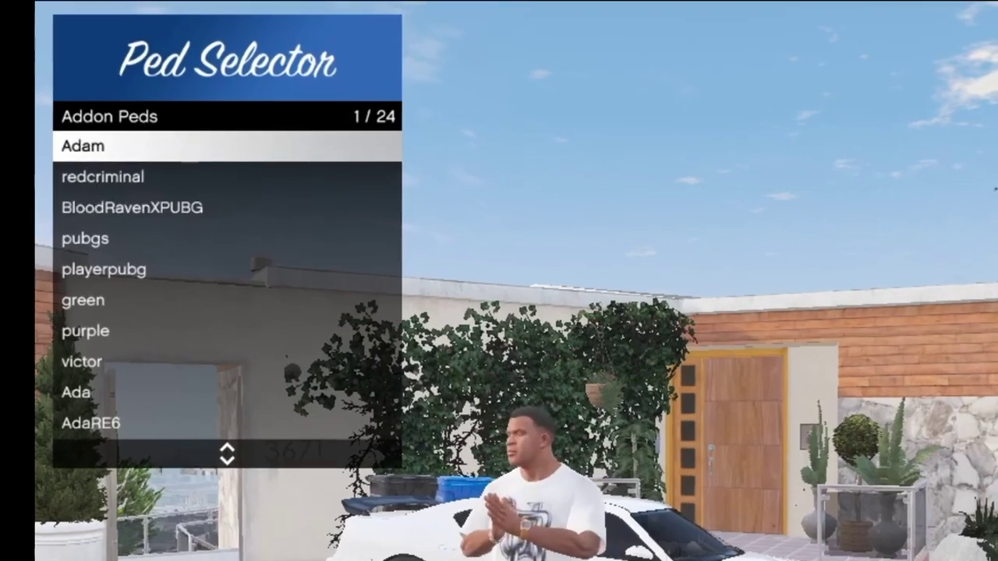
pyautogui.press('Up')
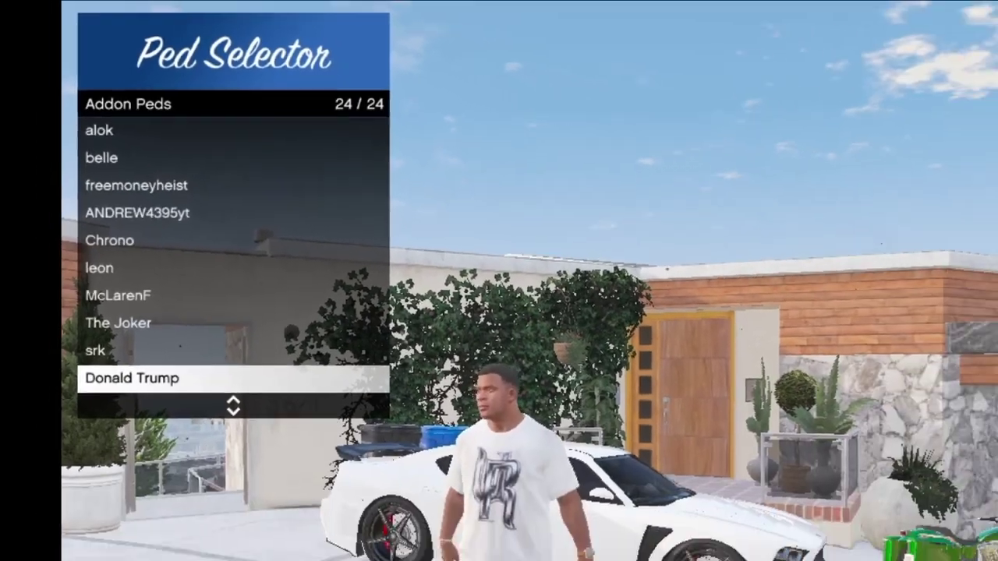
pyautogui.press('l')
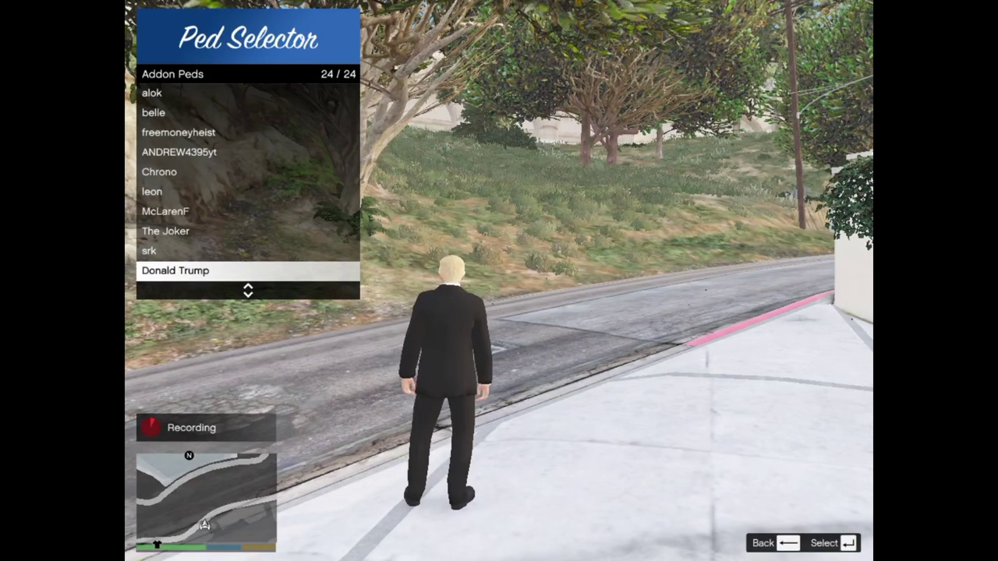
pyautogui.press('BackSpace')
pyautogui.press('BackSpace')
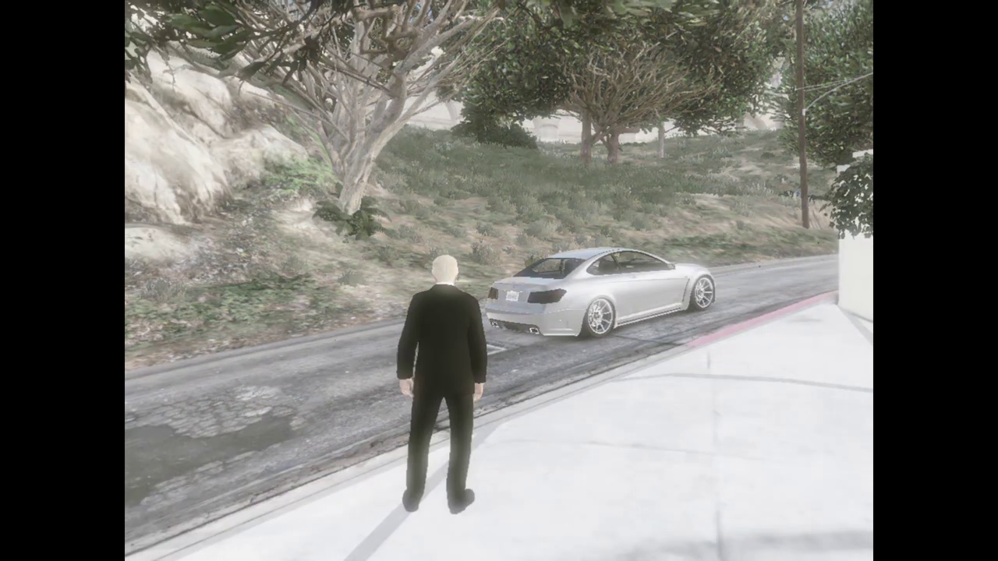
# Step: Set a map waypoint on the Vinewood Hills road northeast of the lake, beside the fan-shaped building, and return to the game
pyautogui.press('Escape')
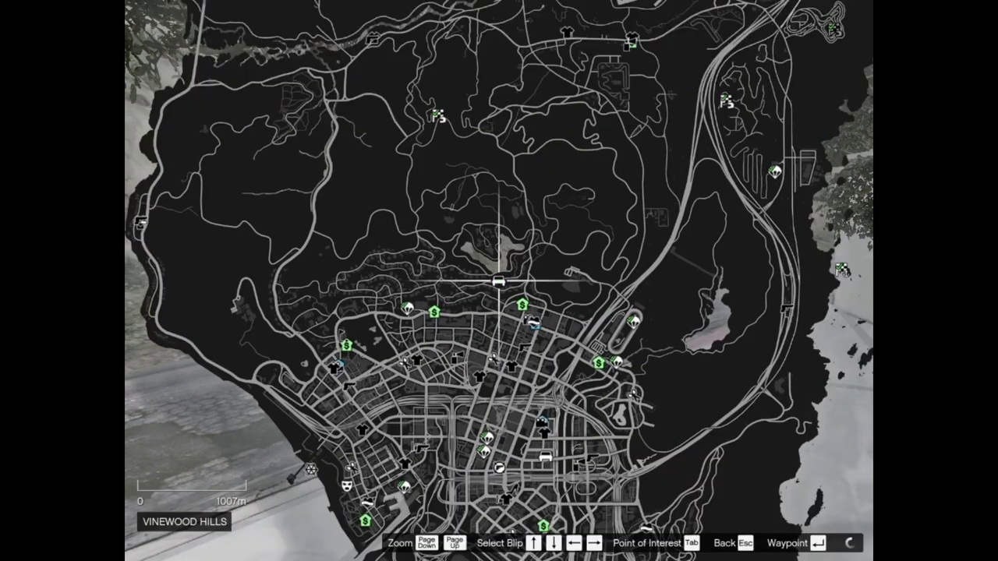
pyautogui.scroll(2, 322, 481)
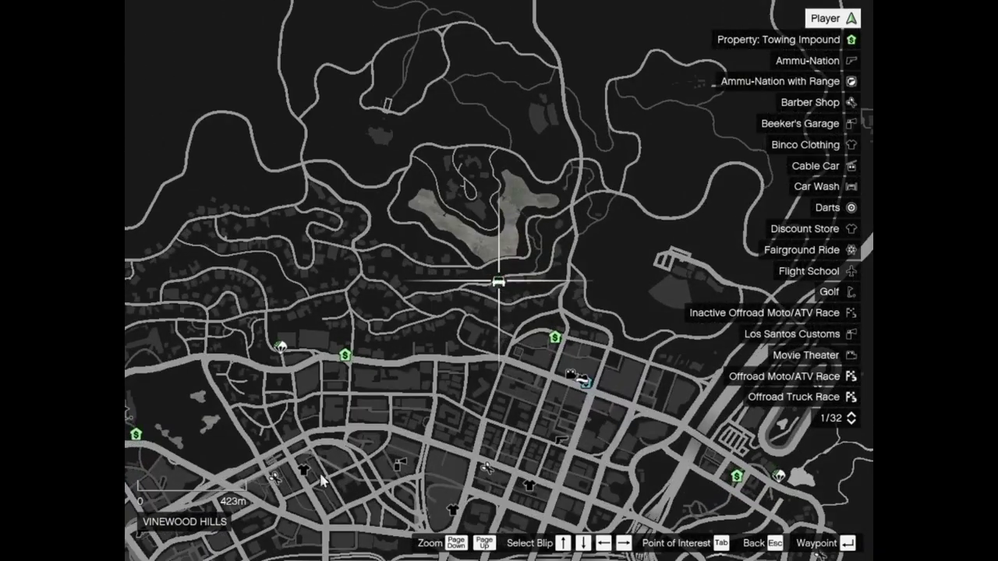
pyautogui.moveTo(465, 166); pyautogui.dragTo(379, 283)
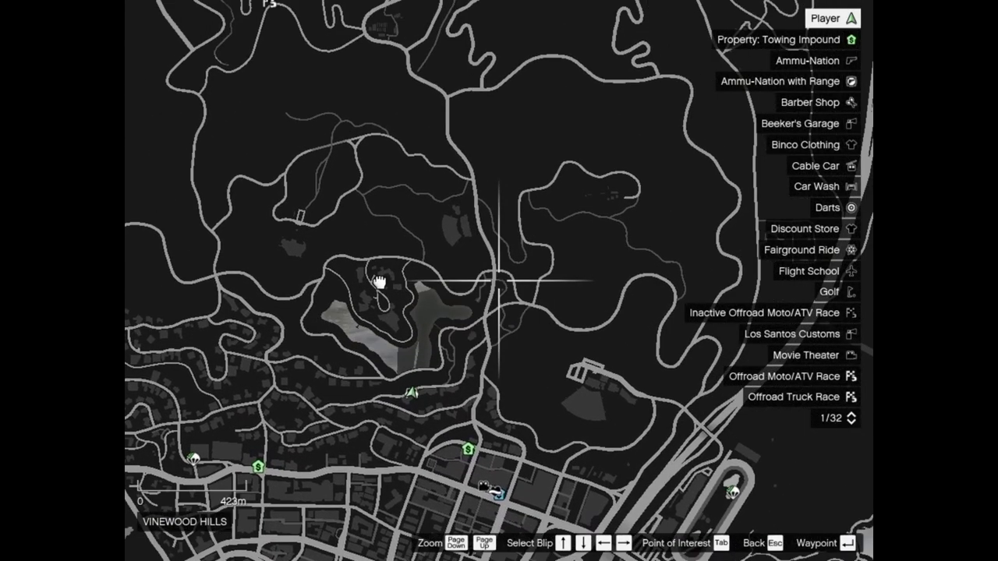
pyautogui.scroll(2, 379, 296)
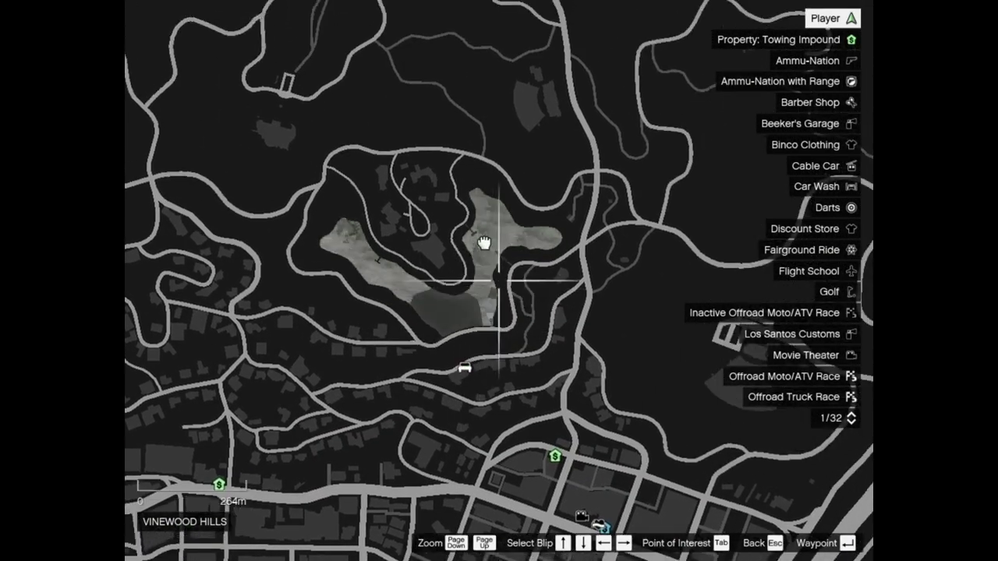
pyautogui.moveTo(479, 239); pyautogui.dragTo(444, 334)
pyautogui.scroll(2, 468, 338)
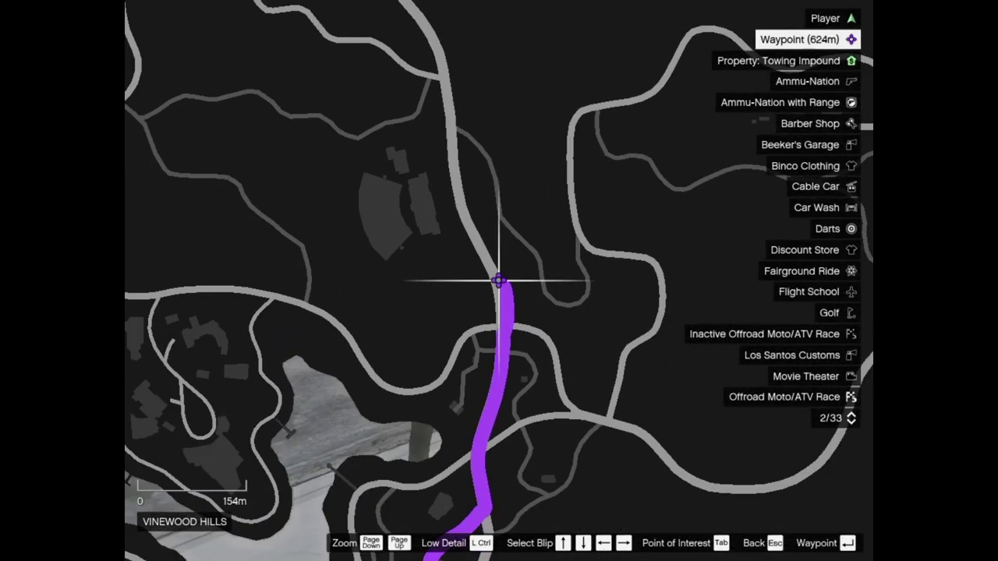
pyautogui.moveTo(503, 337); pyautogui.dragTo(478, 335)
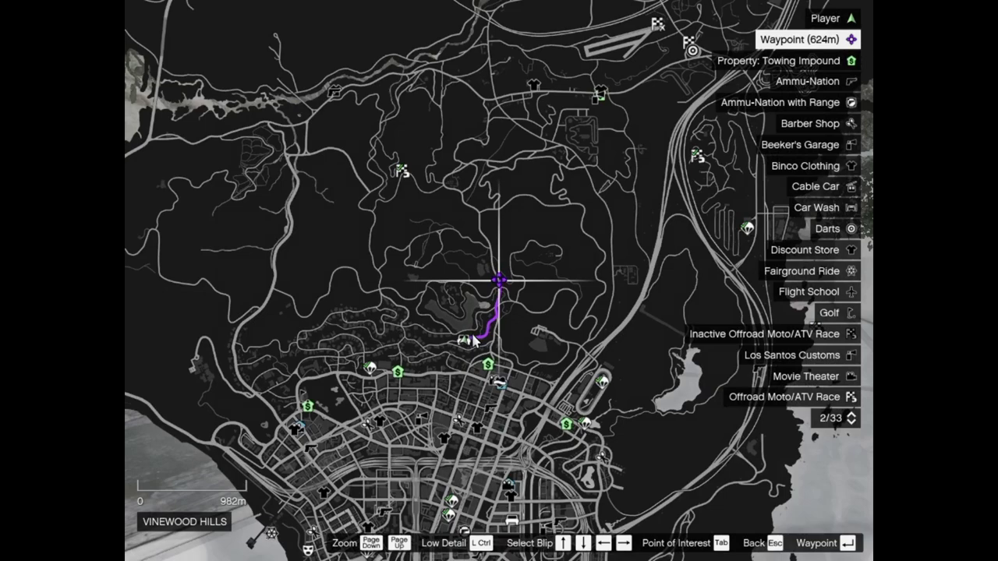
pyautogui.press('Escape')
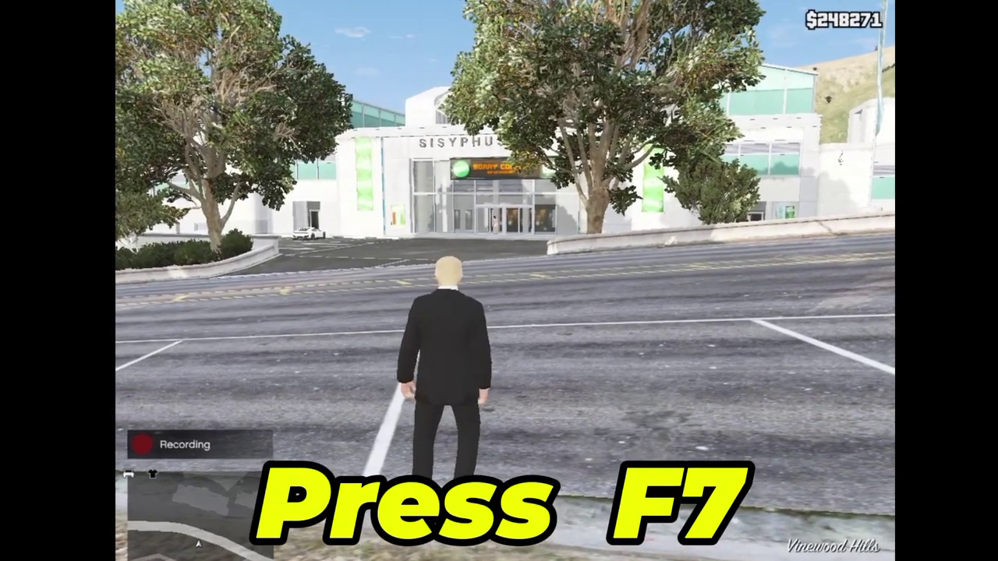
# Step: In the Map Editor, start loading a map and select File Chooser as the format
pyautogui.press('Down')
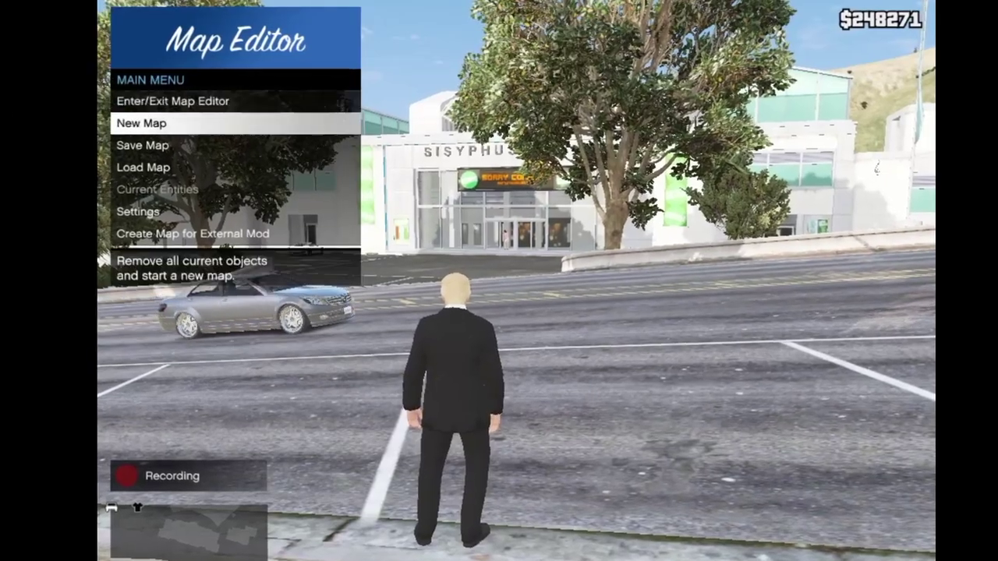
pyautogui.press('Down')
pyautogui.press('Down')
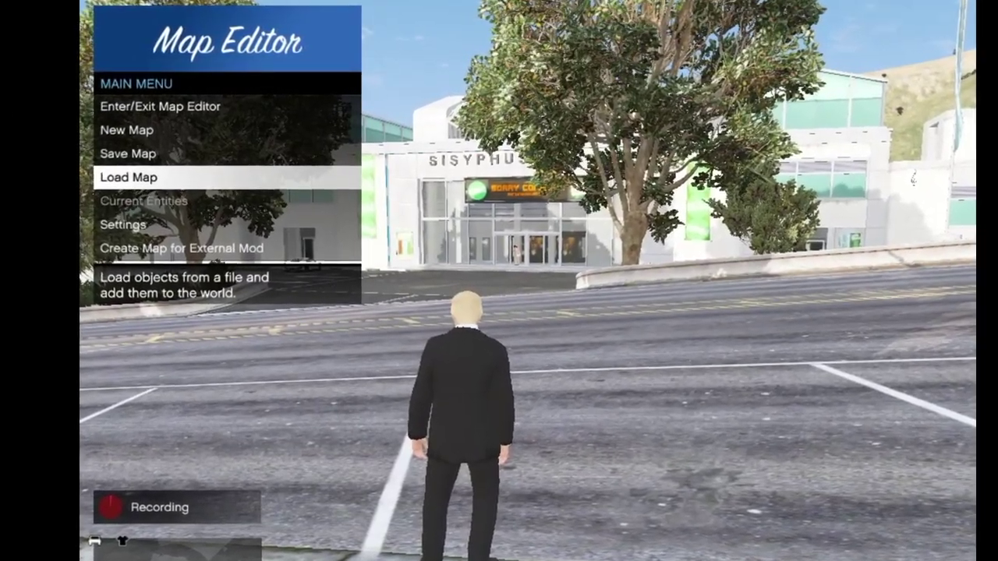
pyautogui.press('Return')
pyautogui.press('Down')
pyautogui.press('Down')
pyautogui.press('Down')
pyautogui.press('Down')
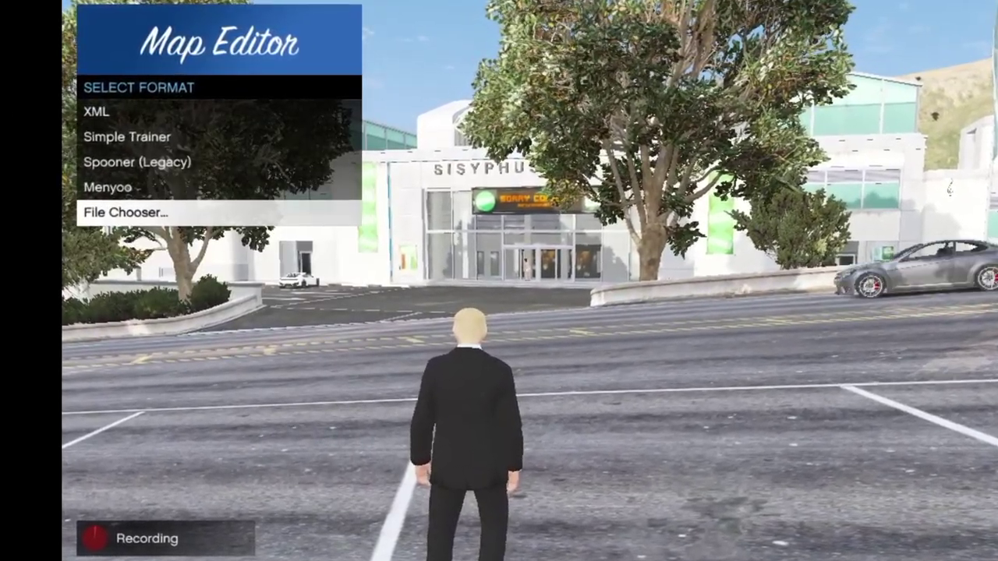